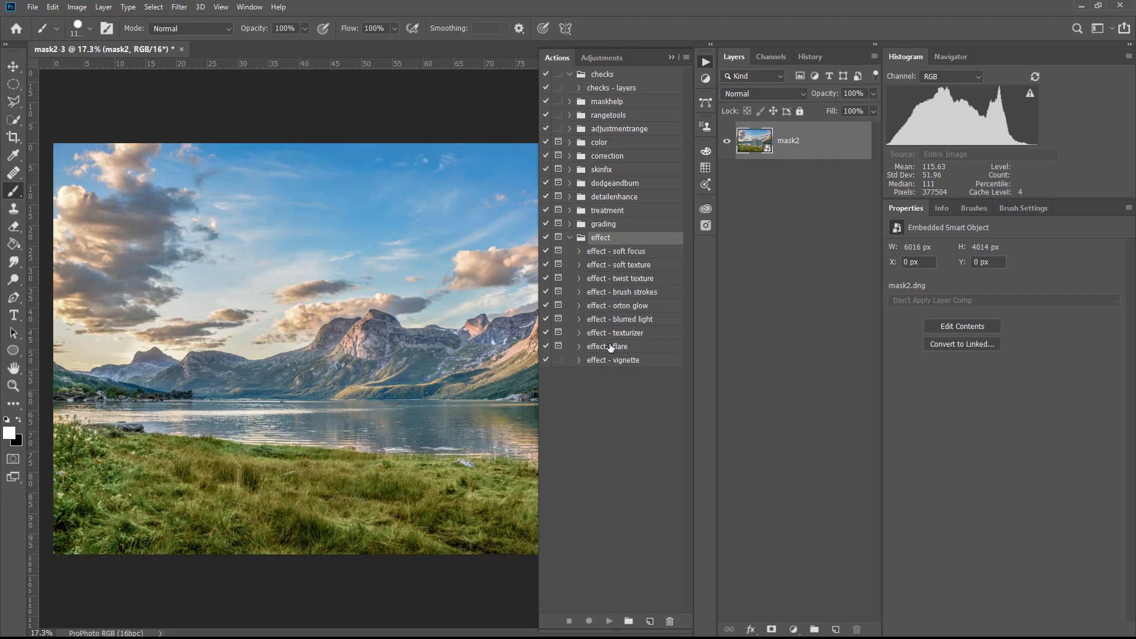
# Run the "effect - flare" action and place flare (22).jpg on the landscape photo at its default size
pyautogui.click(610, 347)
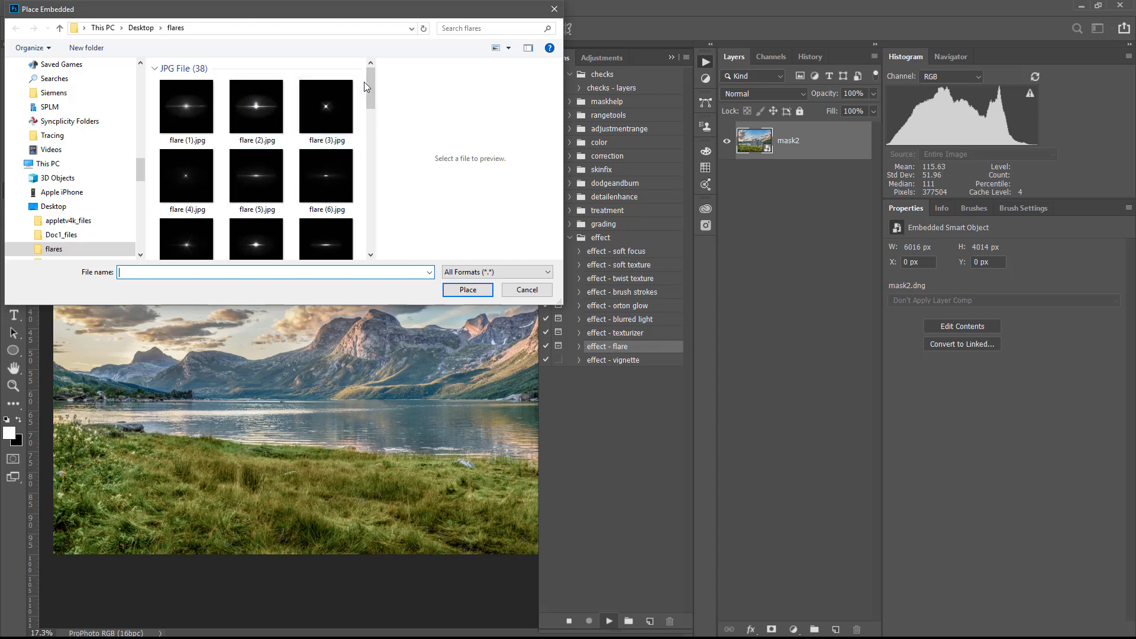
pyautogui.moveTo(365, 83); pyautogui.dragTo(374, 161)
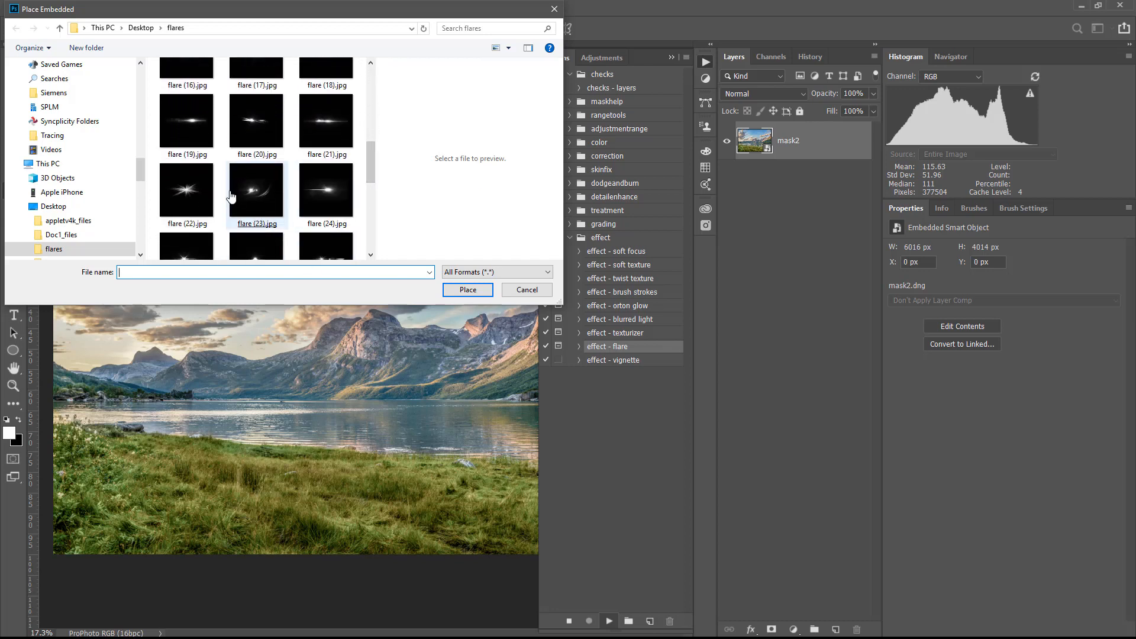
pyautogui.doubleClick(191, 195)
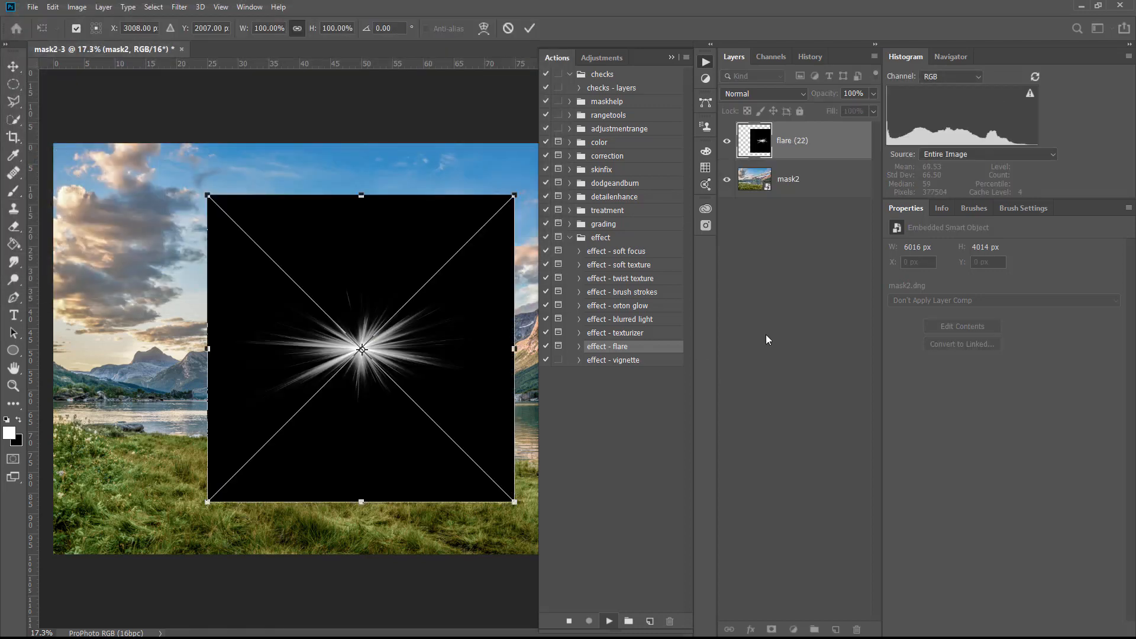
pyautogui.press('Return')
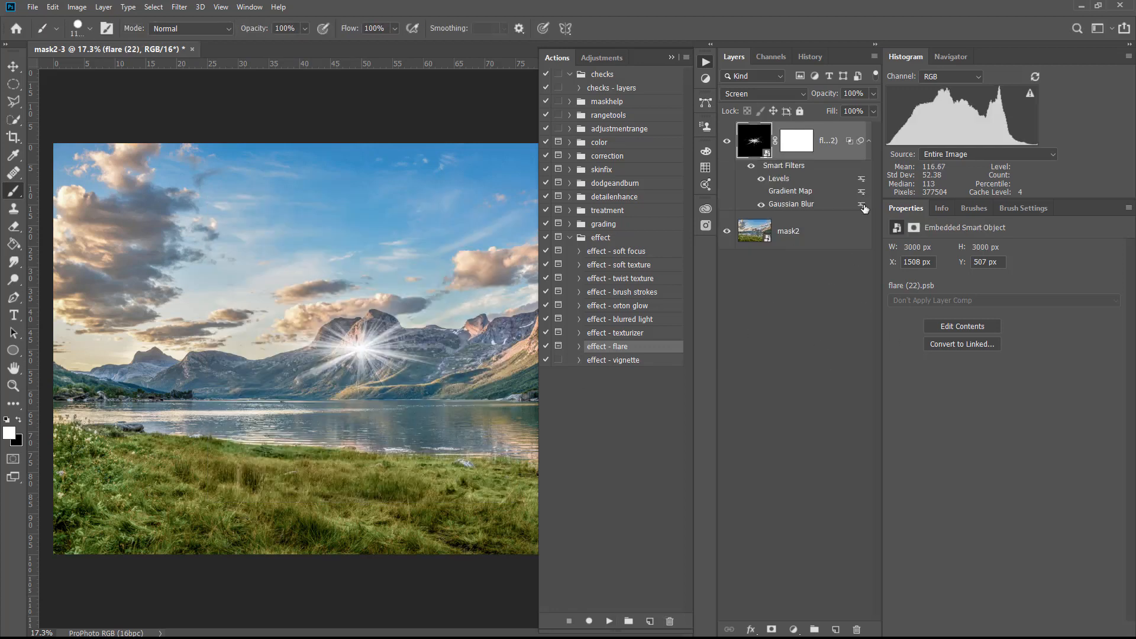
# Open the flare (22) smart object's contents and duplicate its flare layer with the copy set to Screen blending
pyautogui.click(753, 143)
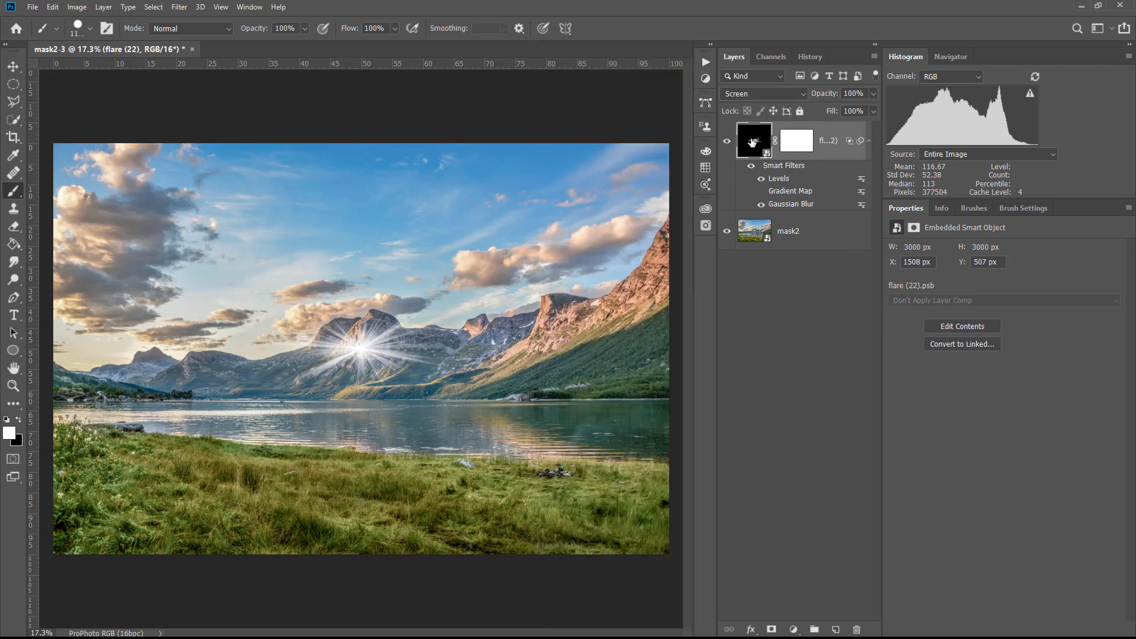
pyautogui.doubleClick(752, 143)
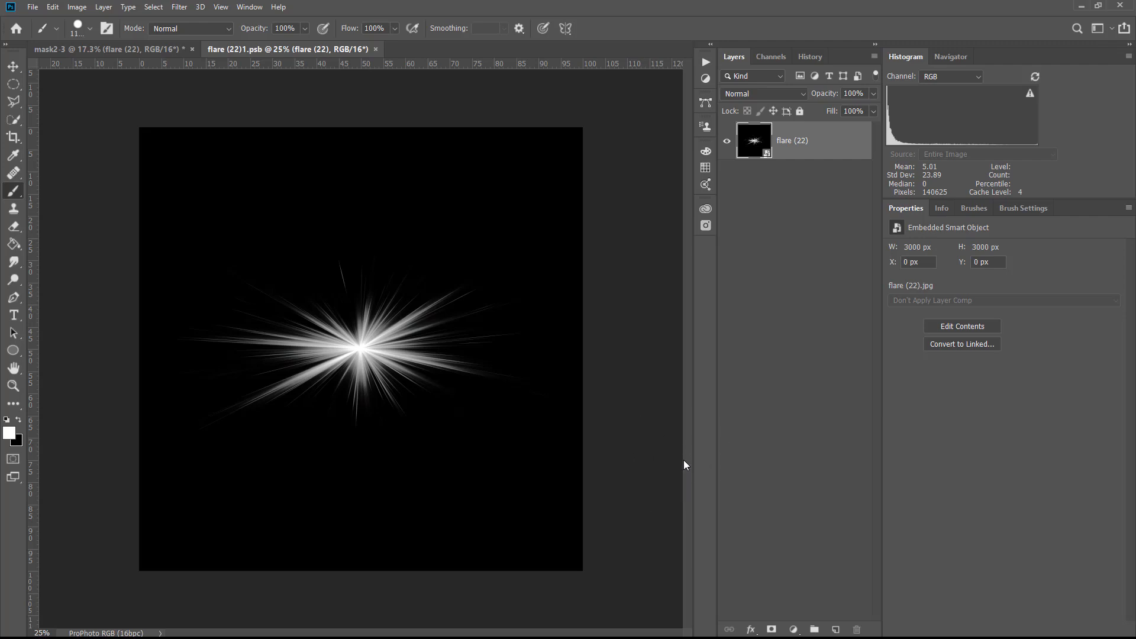
pyautogui.hotkey('ctrl', 'j')
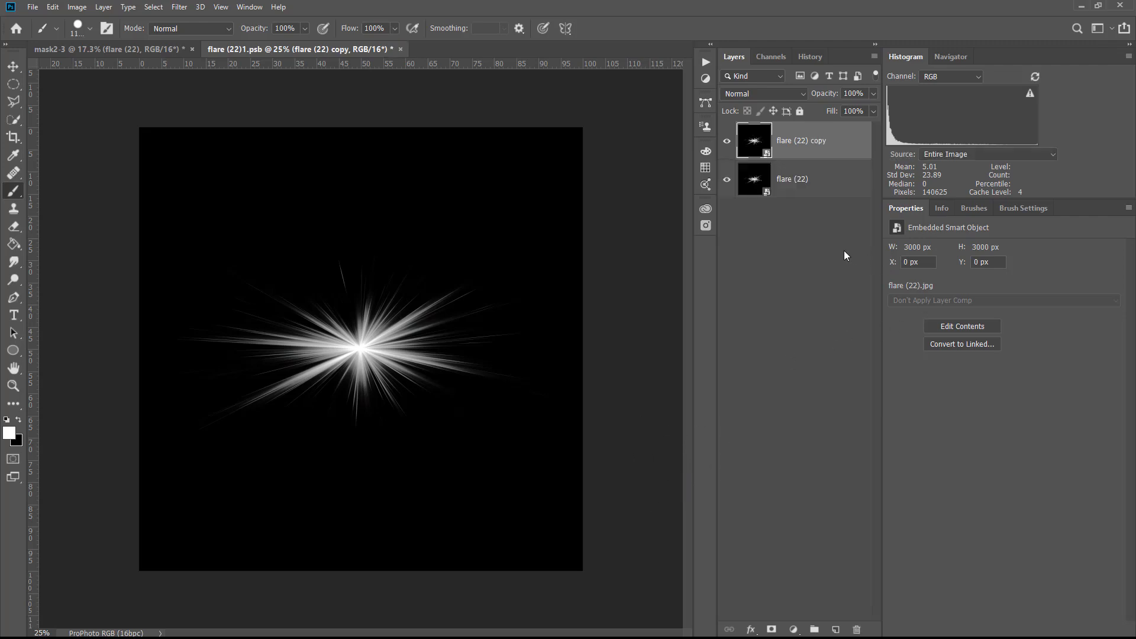
pyautogui.click(752, 93)
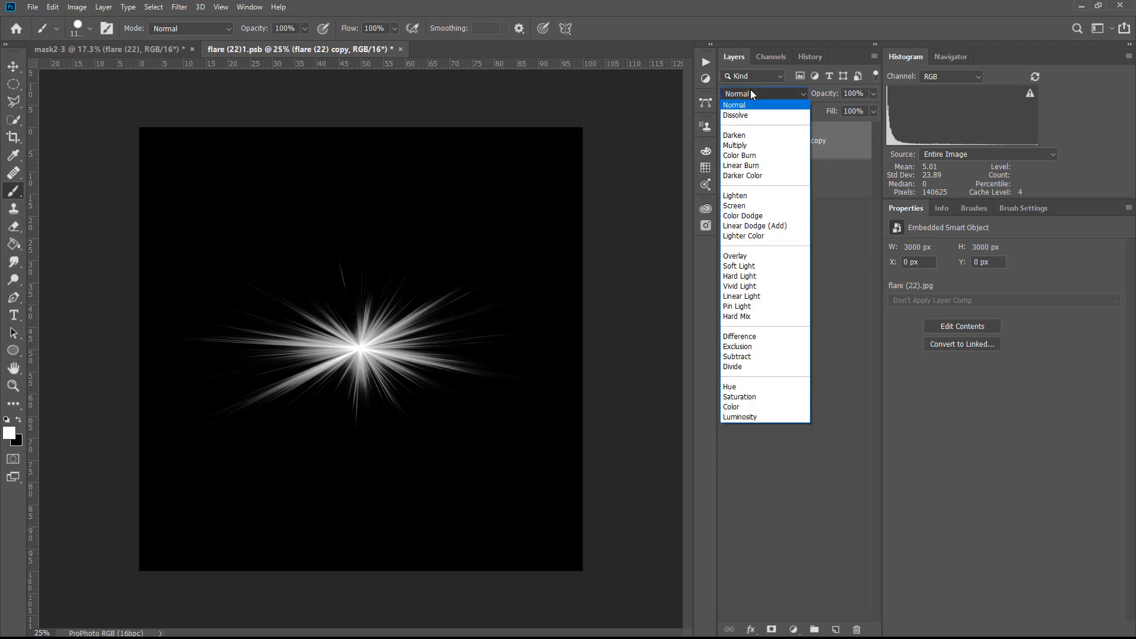
pyautogui.click(754, 206)
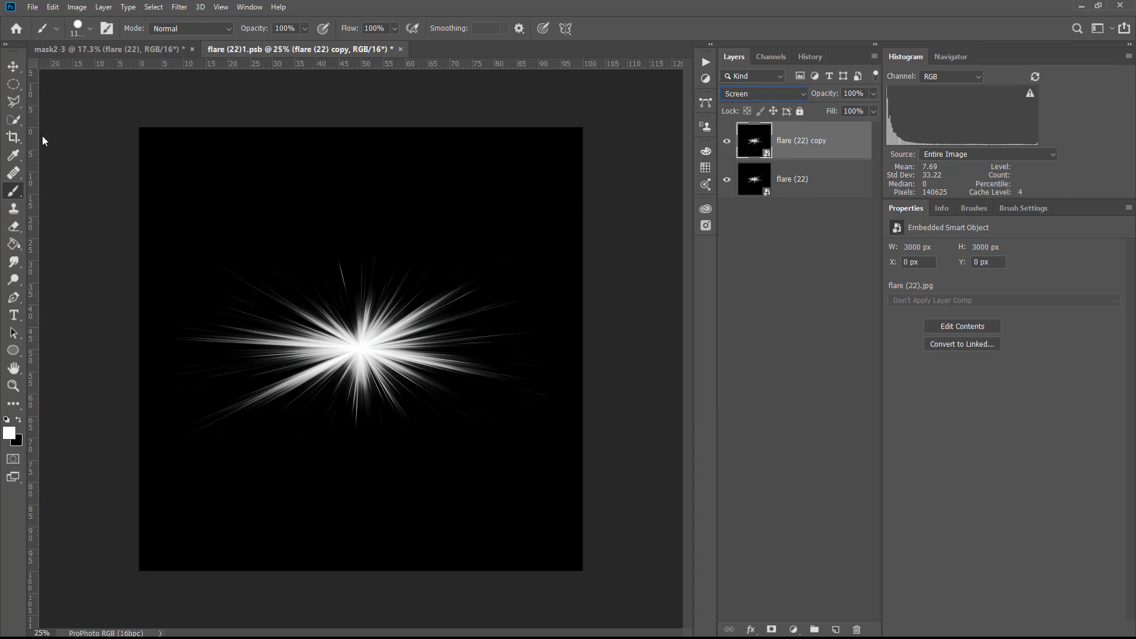
# Rasterize the flare copy and rotate it about -110° around its centre
pyautogui.click(93, 159)
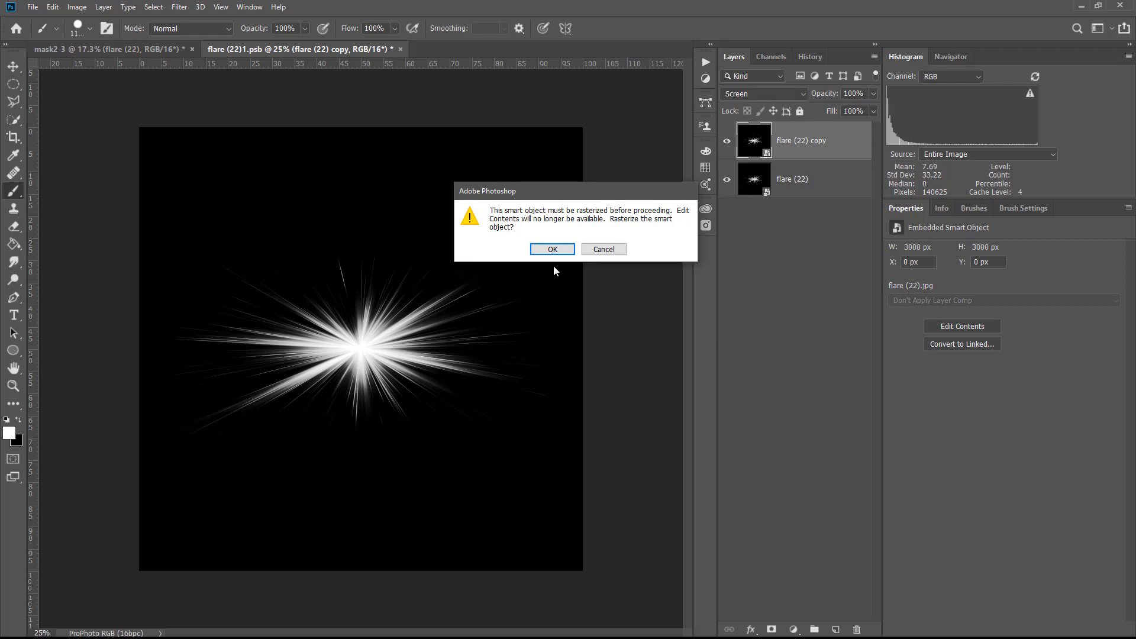
pyautogui.click(551, 249)
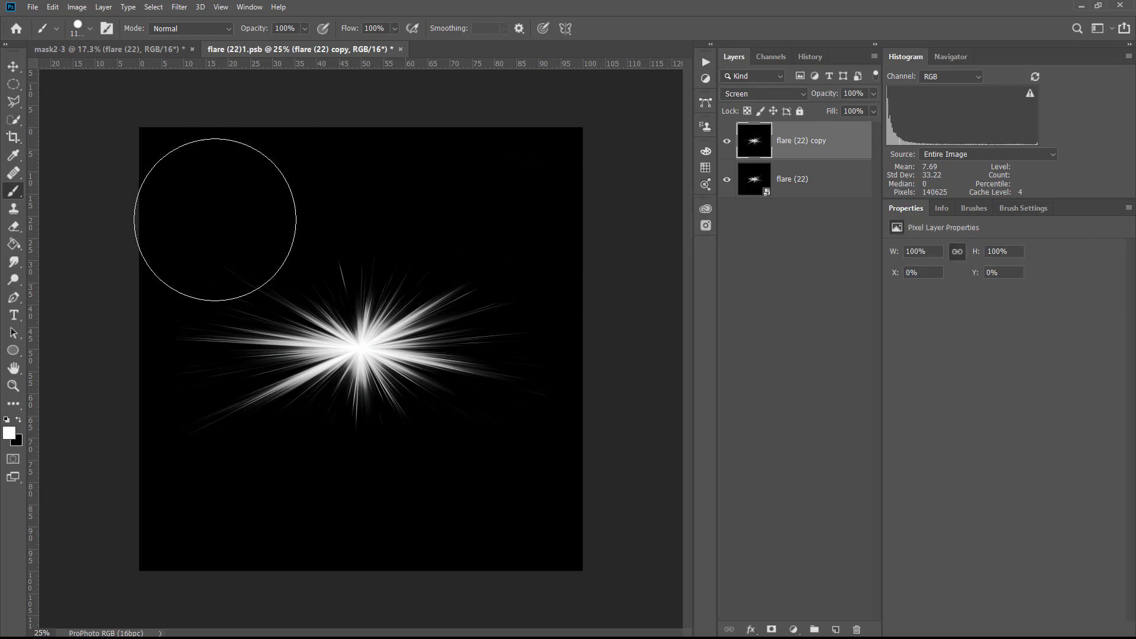
pyautogui.press('v')
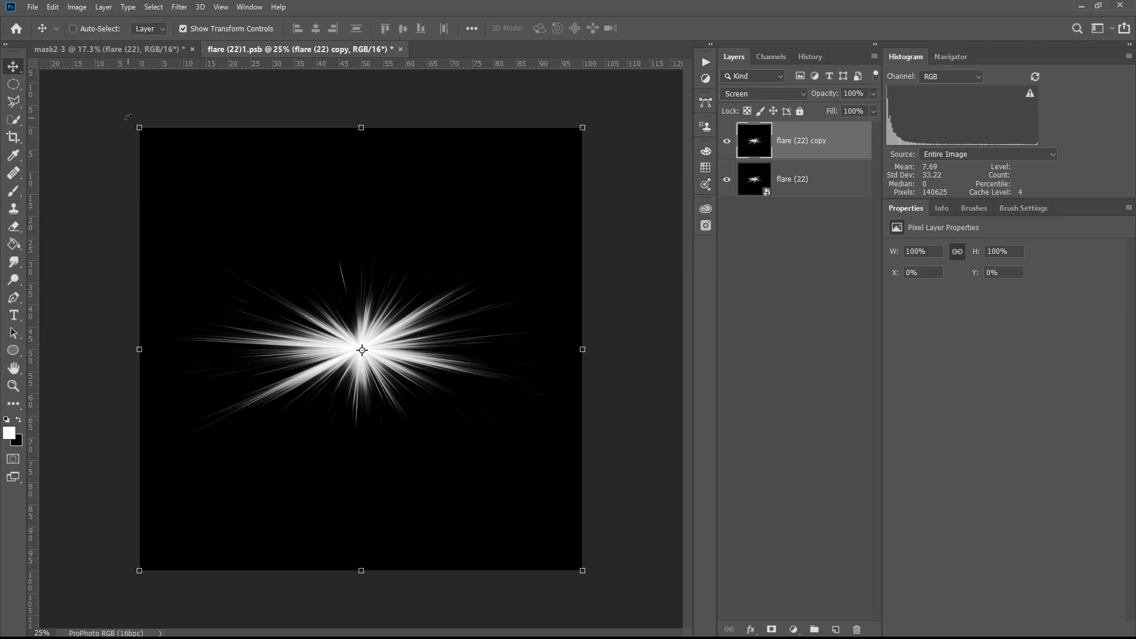
pyautogui.hotkey('ctrl', 't')
pyautogui.moveTo(127, 124); pyautogui.dragTo(307, 525)
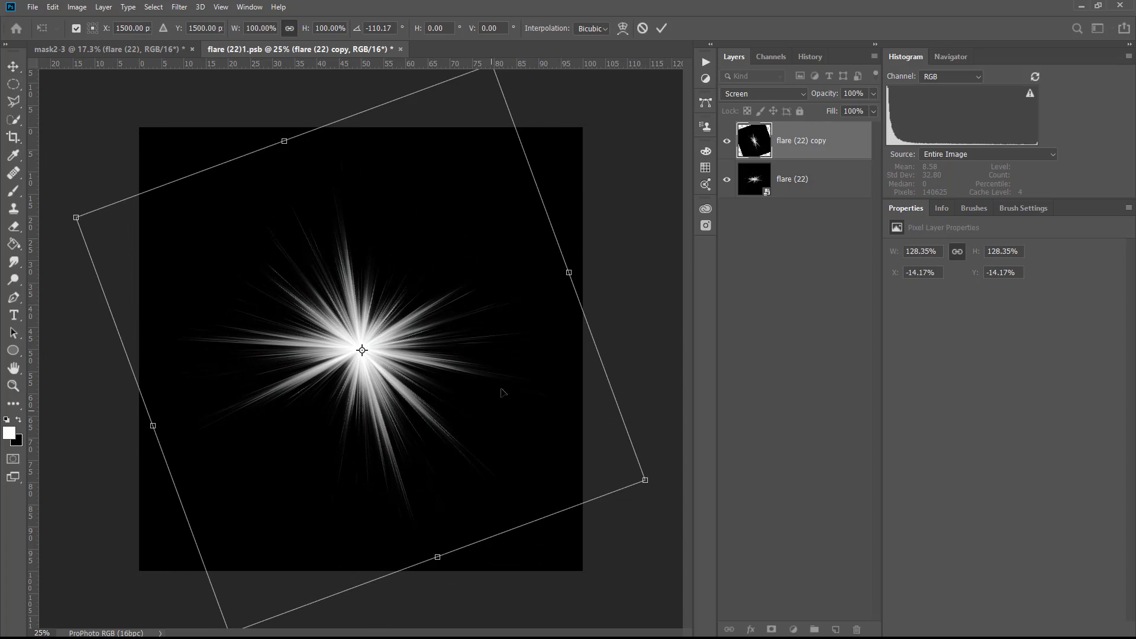
pyautogui.press('Return')
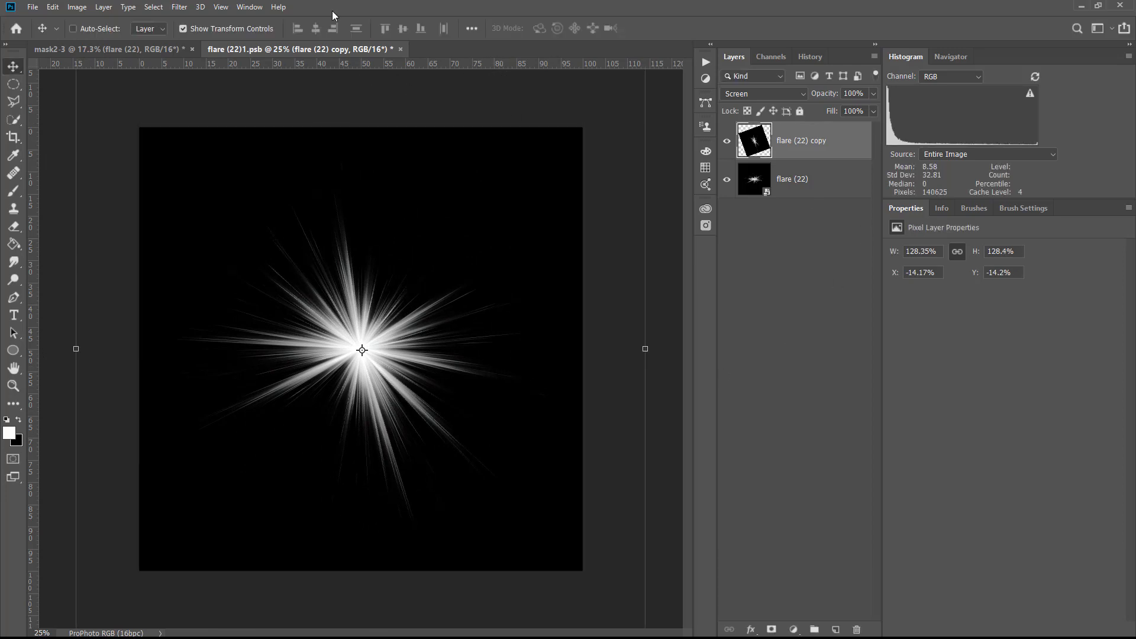
# Enlarge the flare document's canvas to 200 percent width and height, anchored at the bottom-right corner
pyautogui.click(51, 7)
pyautogui.click(52, 7)
pyautogui.click(77, 7)
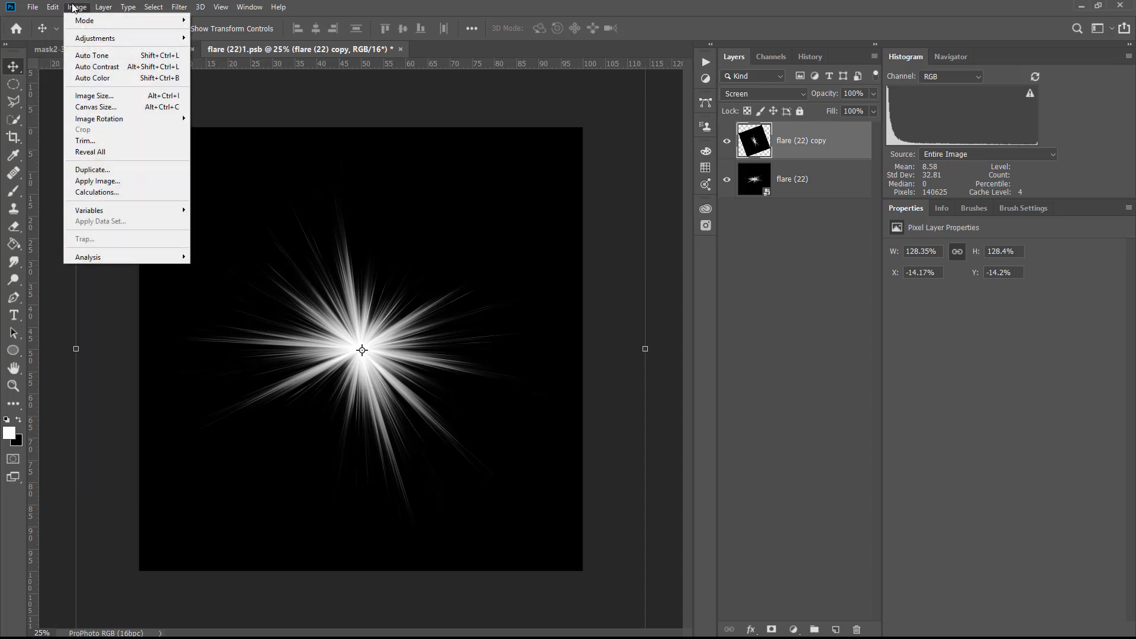
pyautogui.click(152, 108)
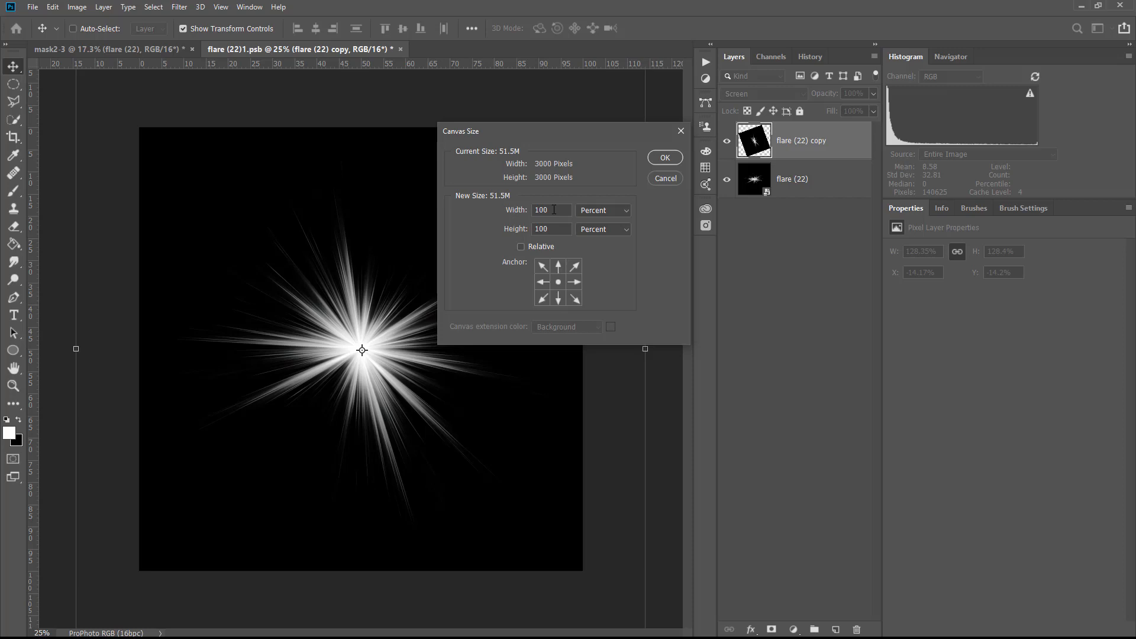
pyautogui.click(598, 210)
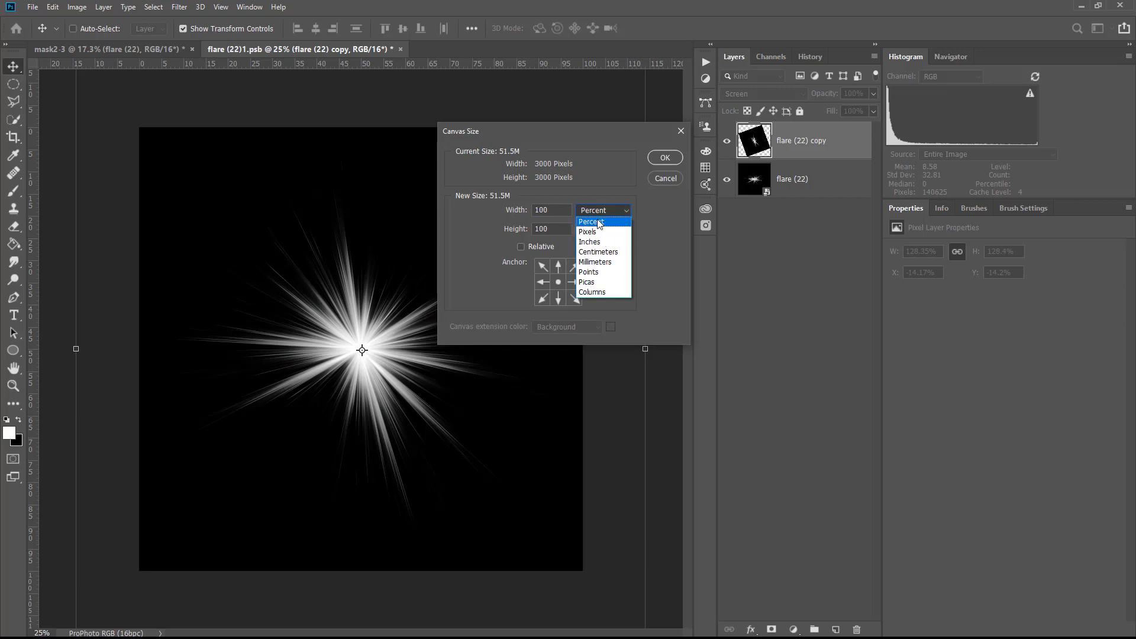
pyautogui.click(582, 193)
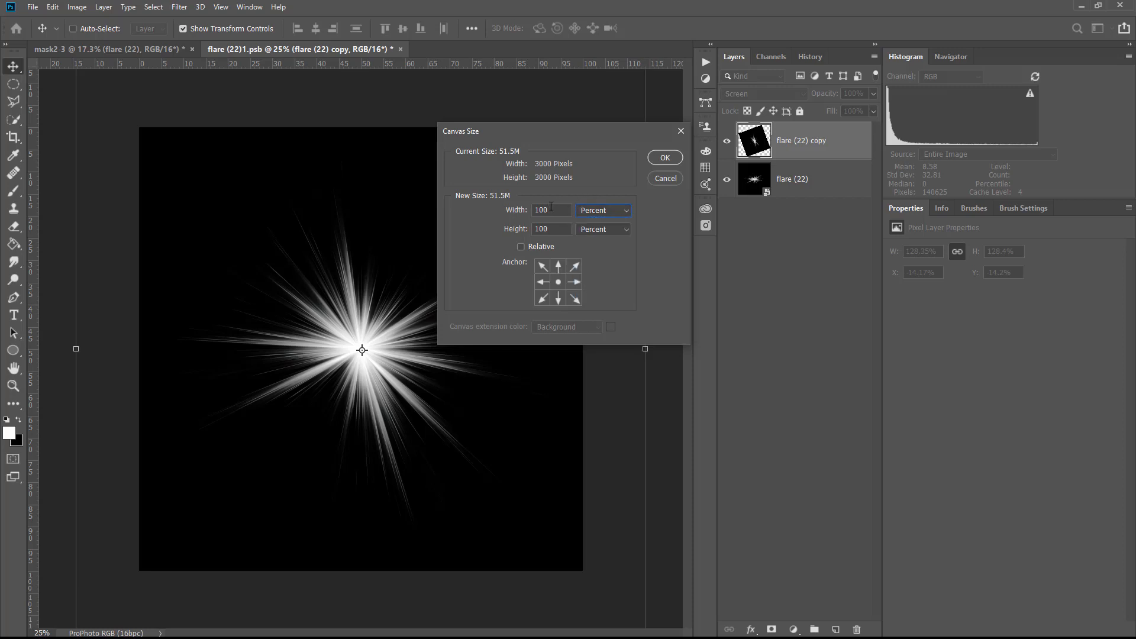
pyautogui.doubleClick(555, 214)
pyautogui.write('200')
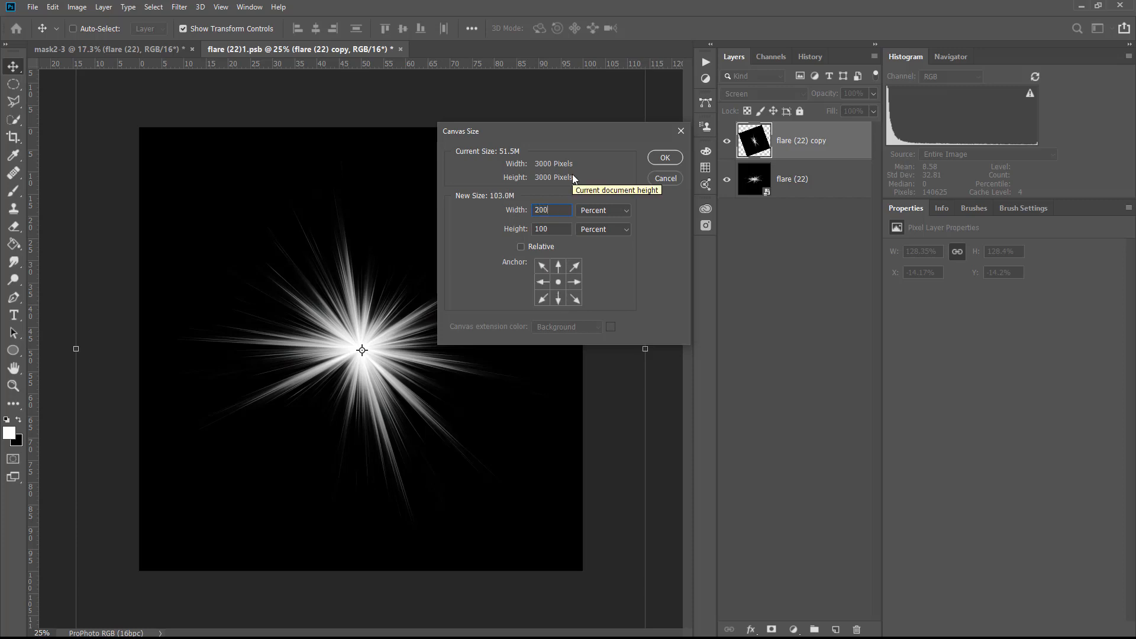
pyautogui.press('Tab')
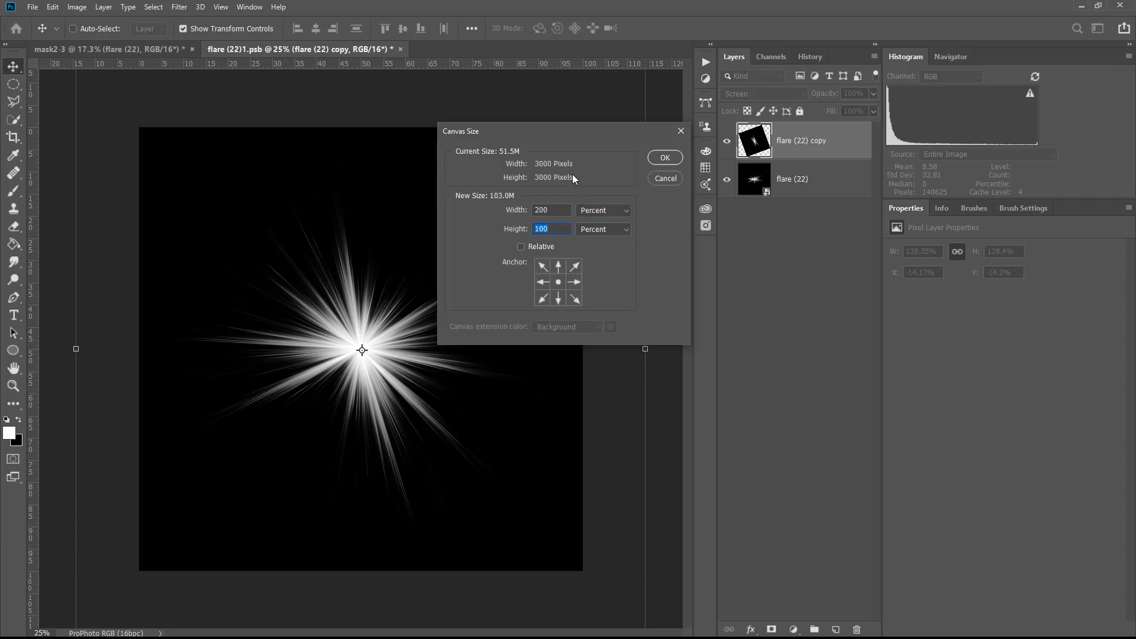
pyautogui.write('200')
pyautogui.click(578, 297)
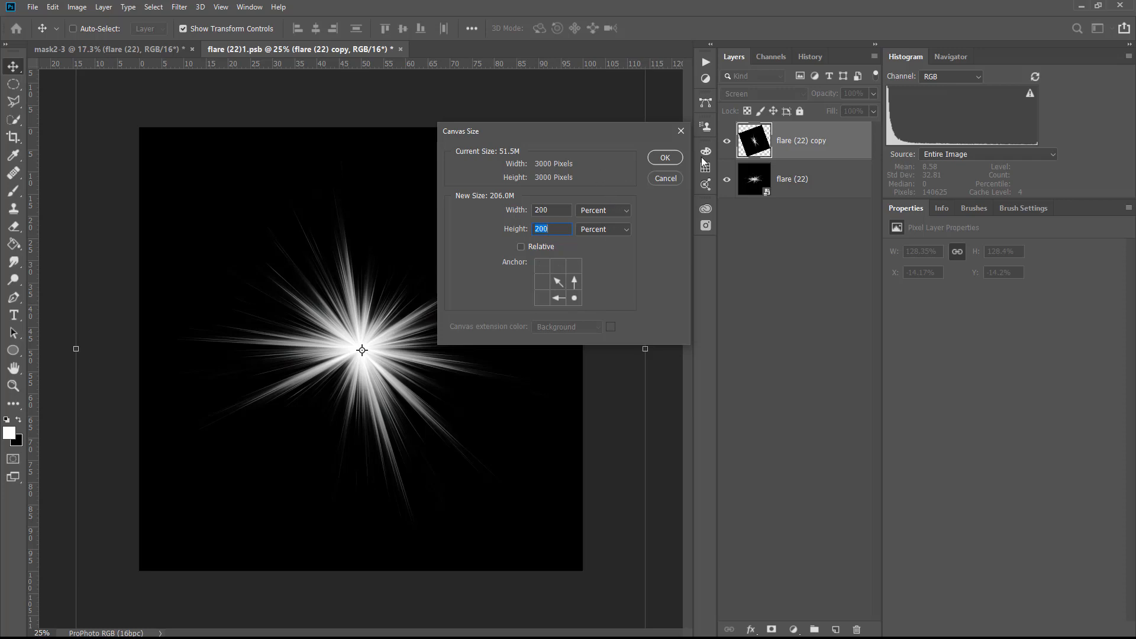
pyautogui.click(665, 158)
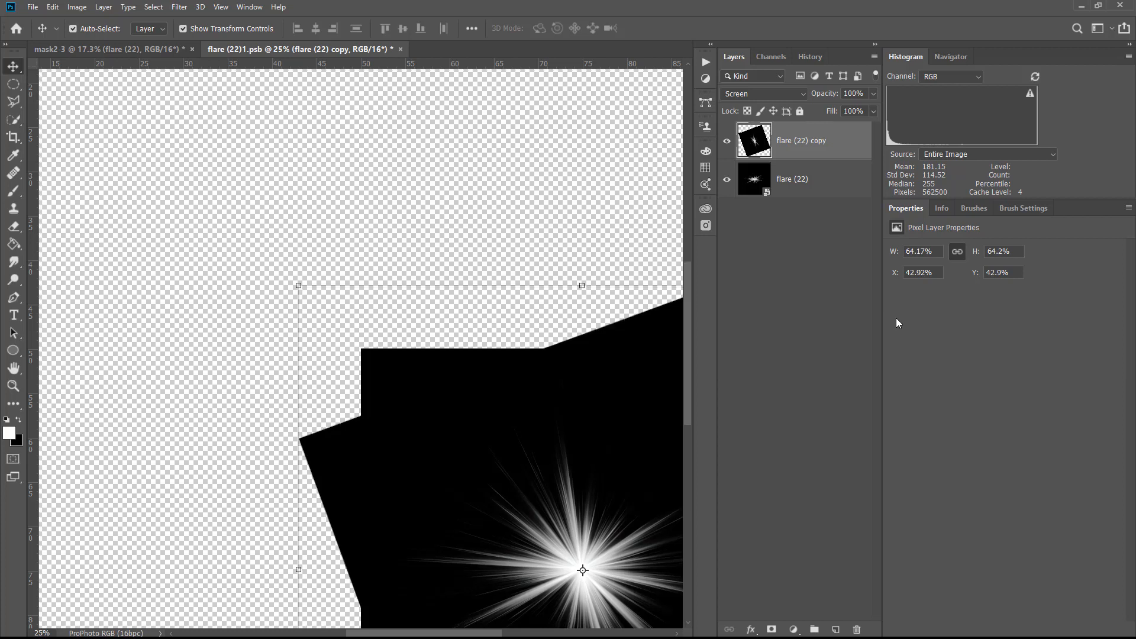
# Add a new layer beneath both flare layers and fill it with black
pyautogui.hotkey('ctrl', '0')
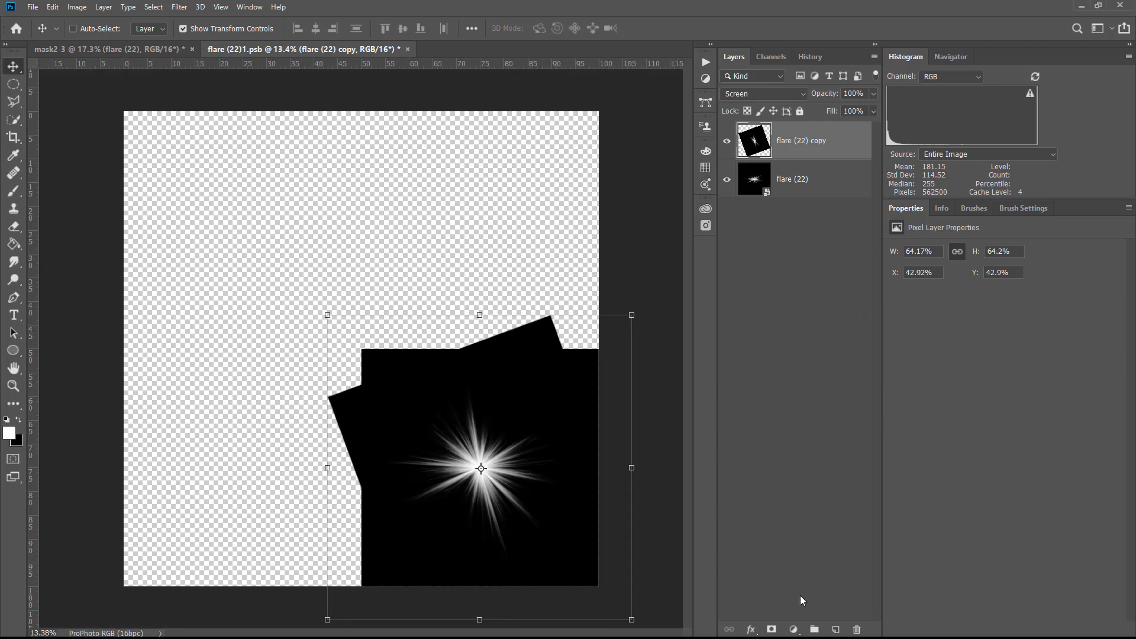
pyautogui.click(833, 627)
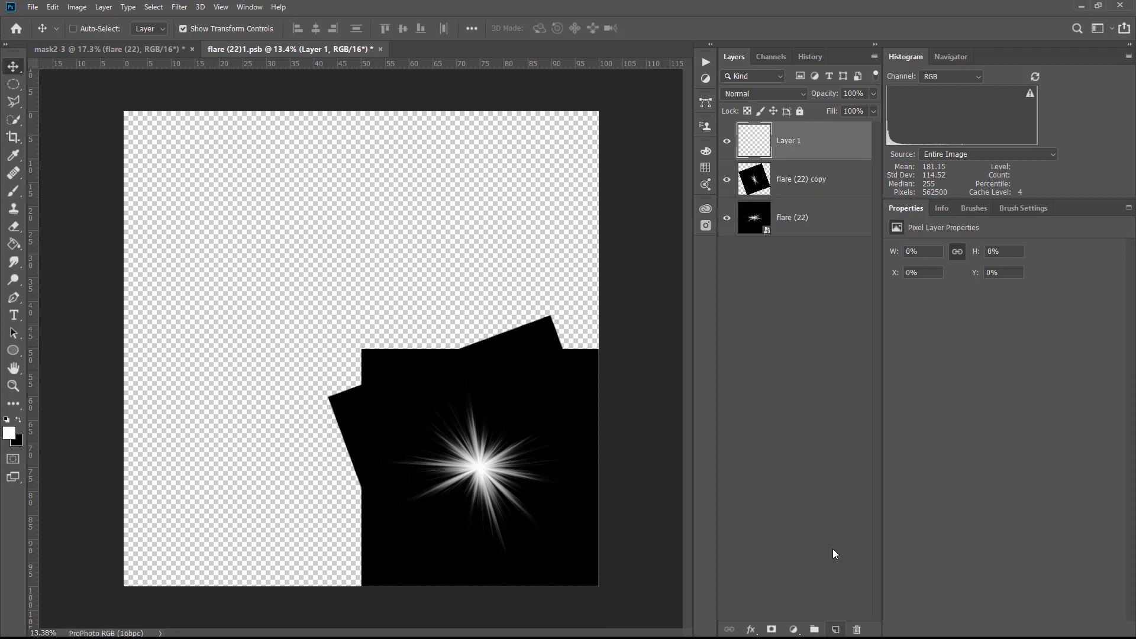
pyautogui.moveTo(745, 144); pyautogui.dragTo(755, 240)
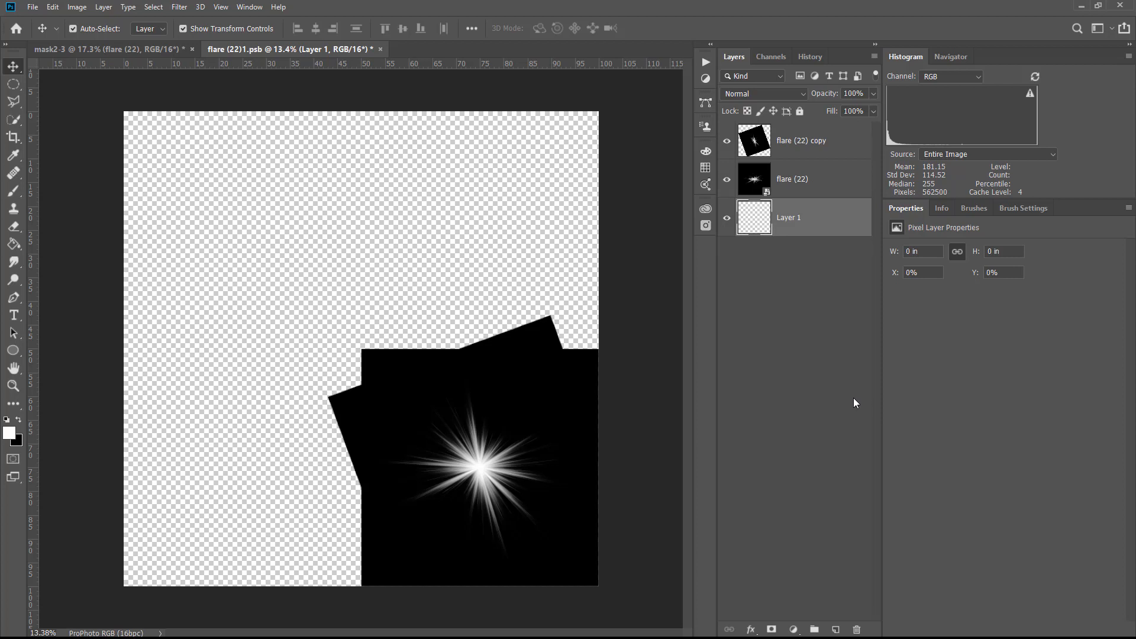
pyautogui.hotkey('ctrl', 'BackSpace')
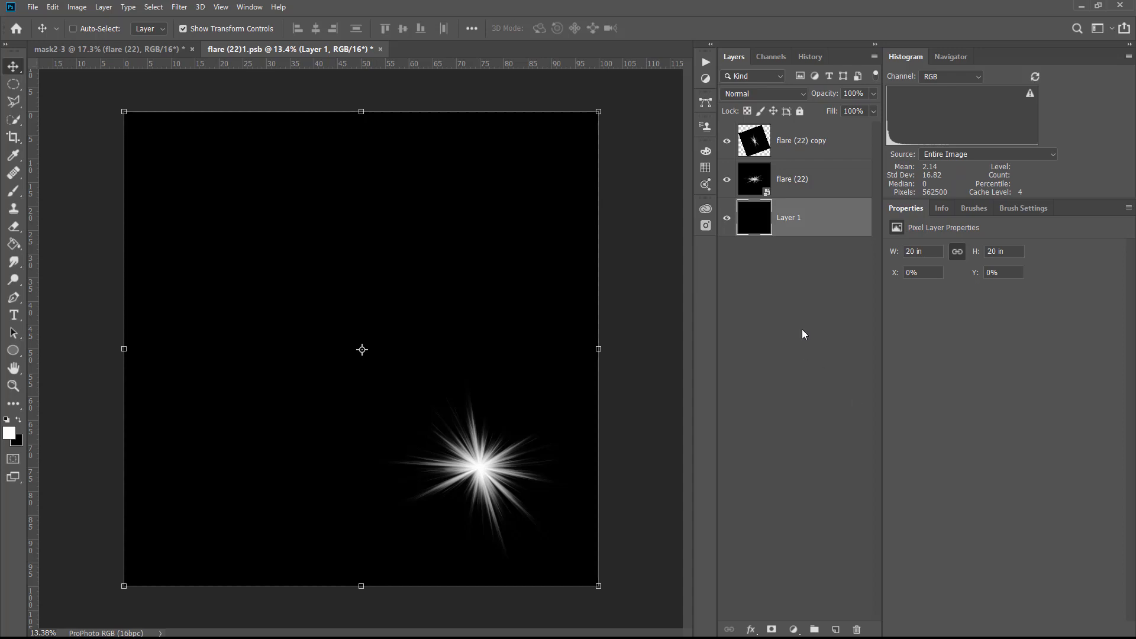
# Merge the two flare layers together, merge the result with the black background layer, and leave no layer selected
pyautogui.rightClick(806, 320)
pyautogui.click(804, 270)
pyautogui.click(780, 140)
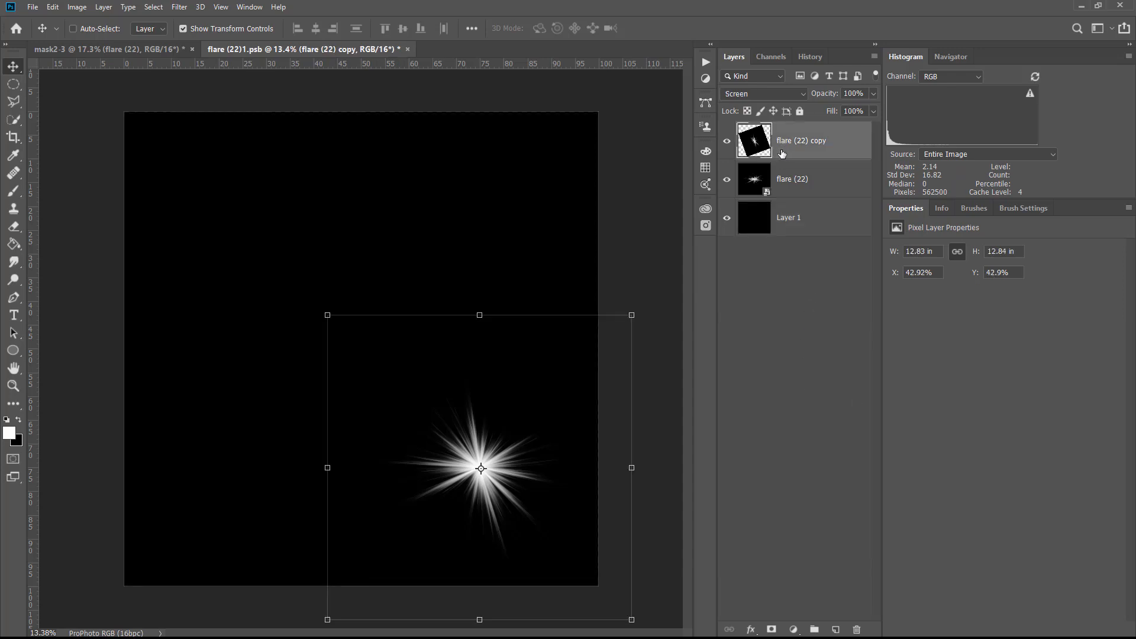
pyautogui.keyDown('shift'); pyautogui.click(797, 177); pyautogui.keyUp('shift')
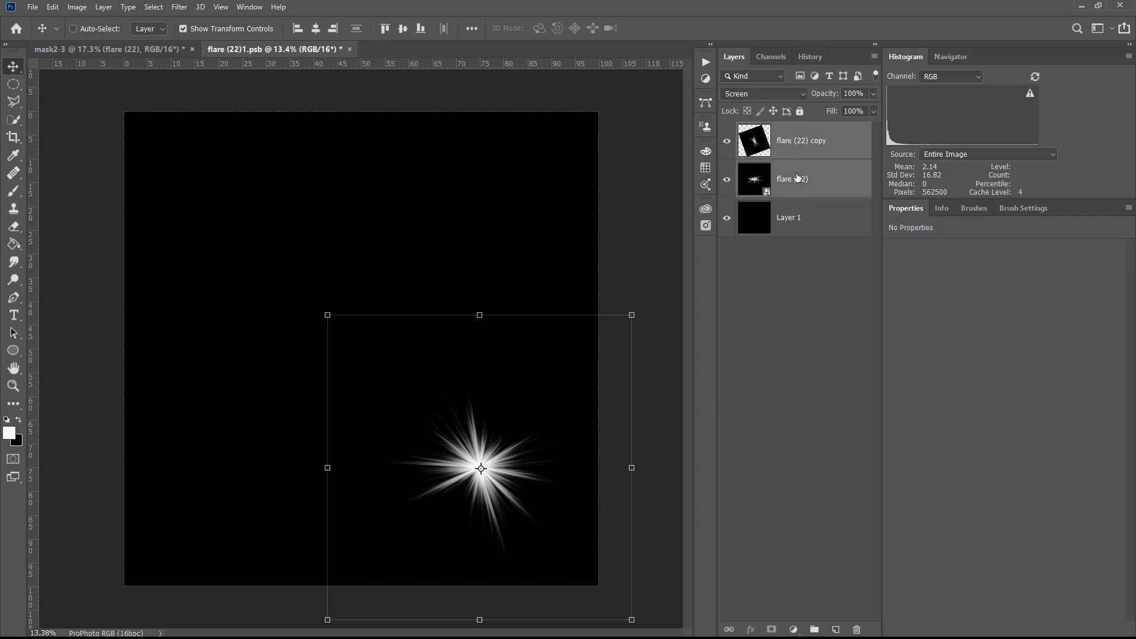
pyautogui.press('ctrl')
pyautogui.hotkey('ctrl', 'e')
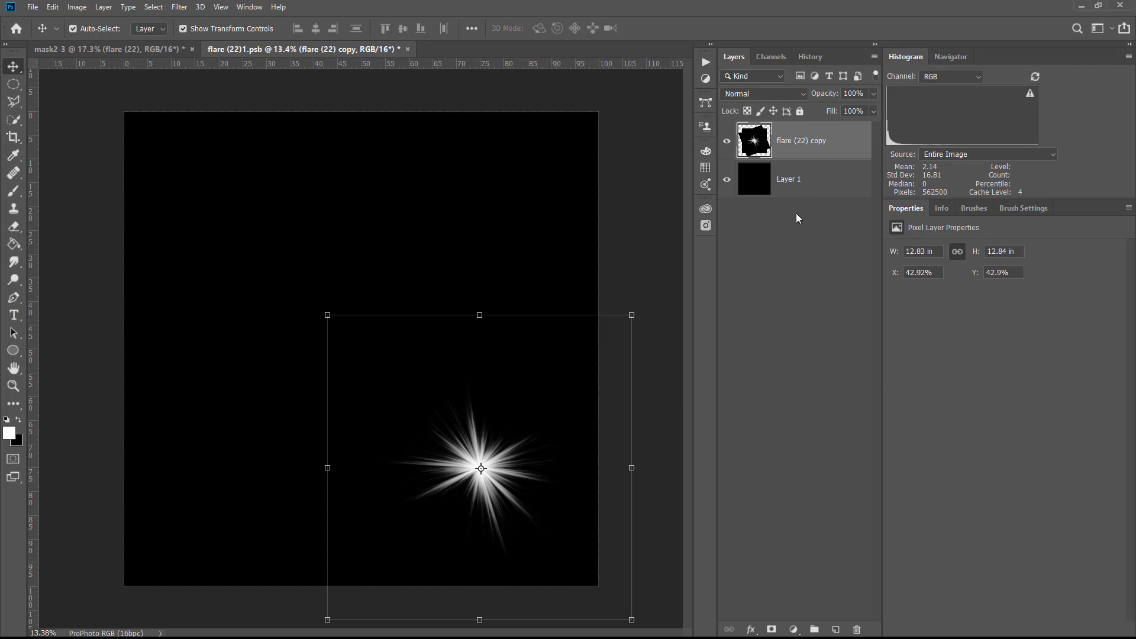
pyautogui.hotkey('ctrl', 'e')
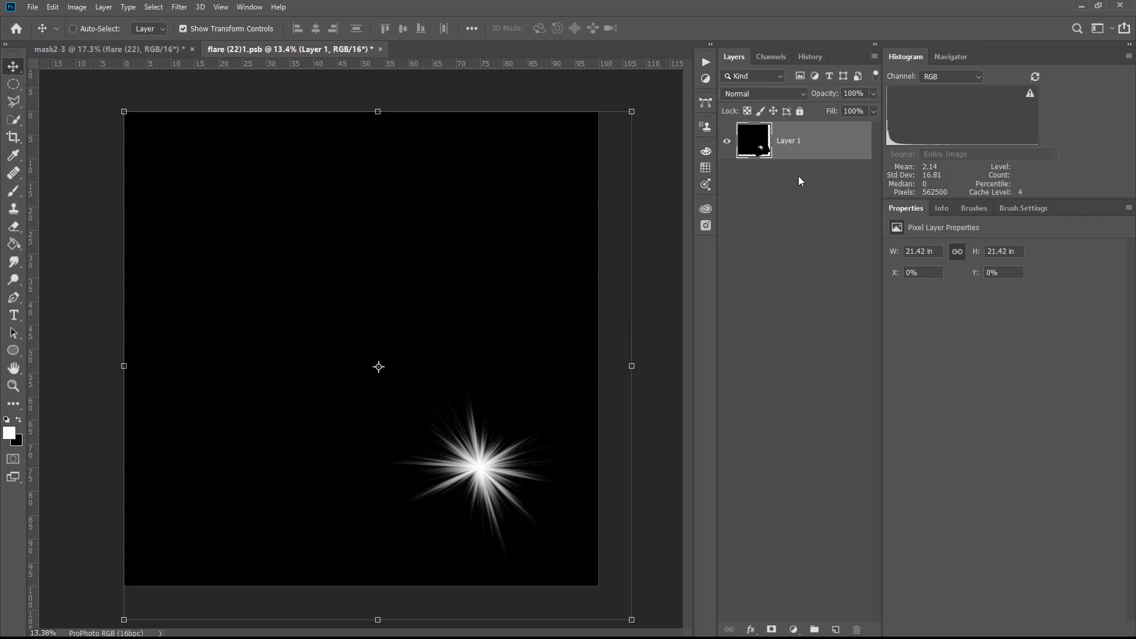
pyautogui.click(810, 198)
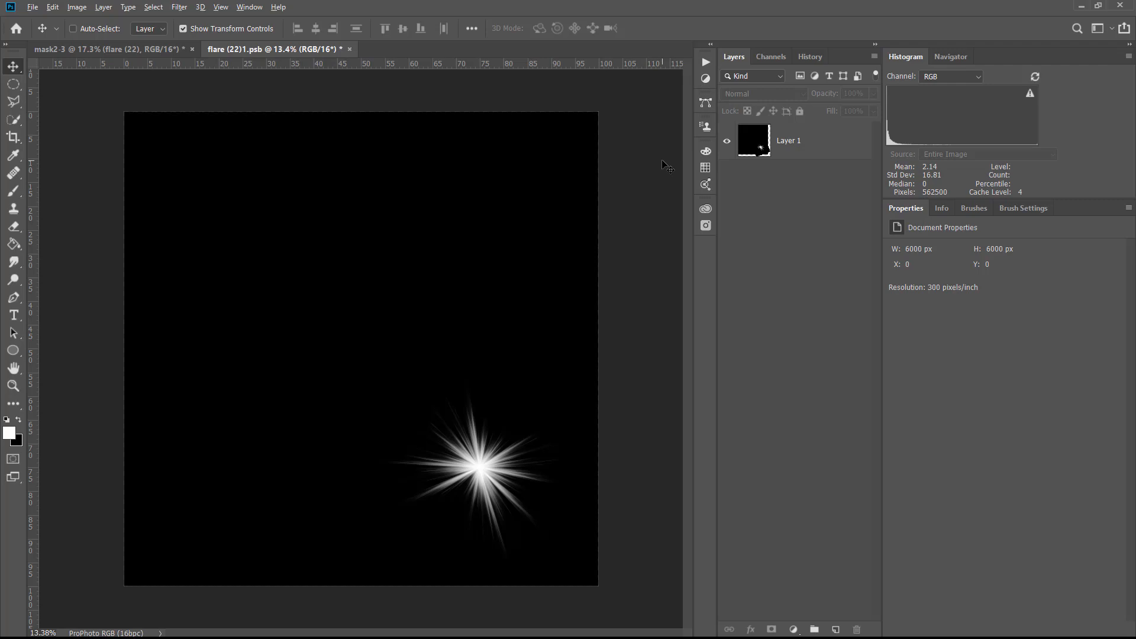
# Place flare (23).jpg from the flares folder into the flare document and rotate it about -151.6°
pyautogui.hotkey('alt', 'Tab')
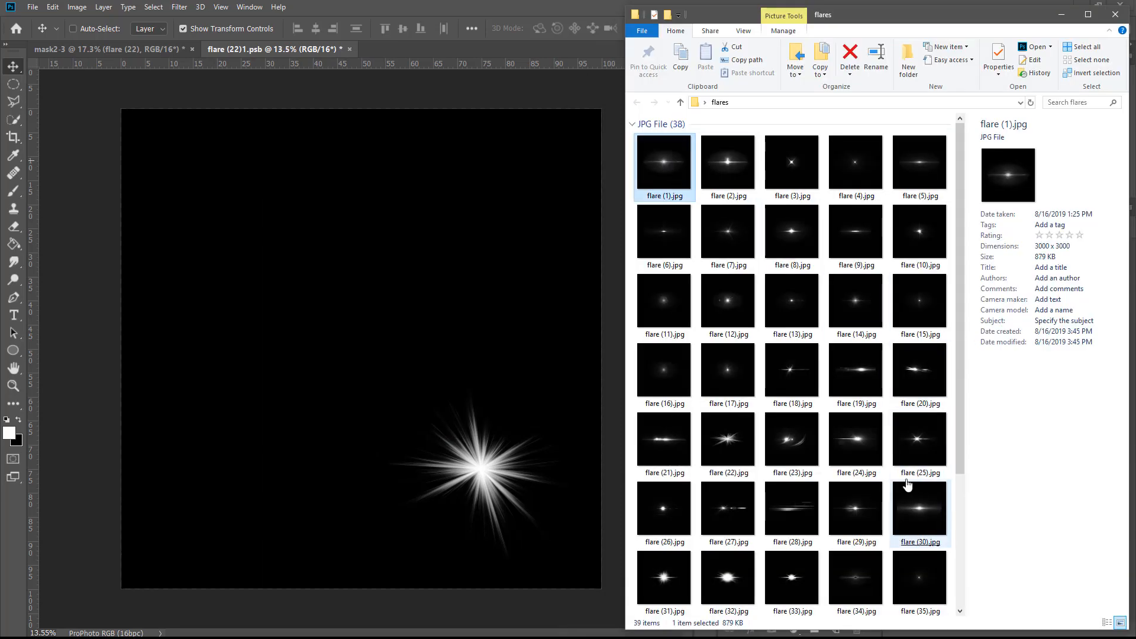
pyautogui.click(746, 465)
pyautogui.click(793, 453)
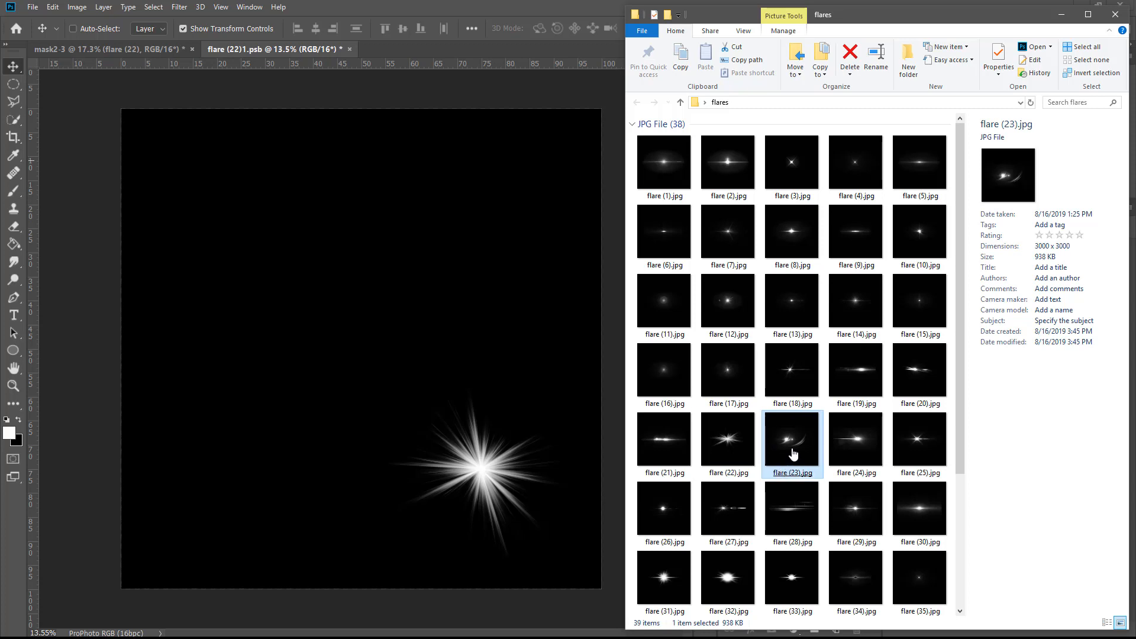
pyautogui.moveTo(793, 453); pyautogui.dragTo(349, 361)
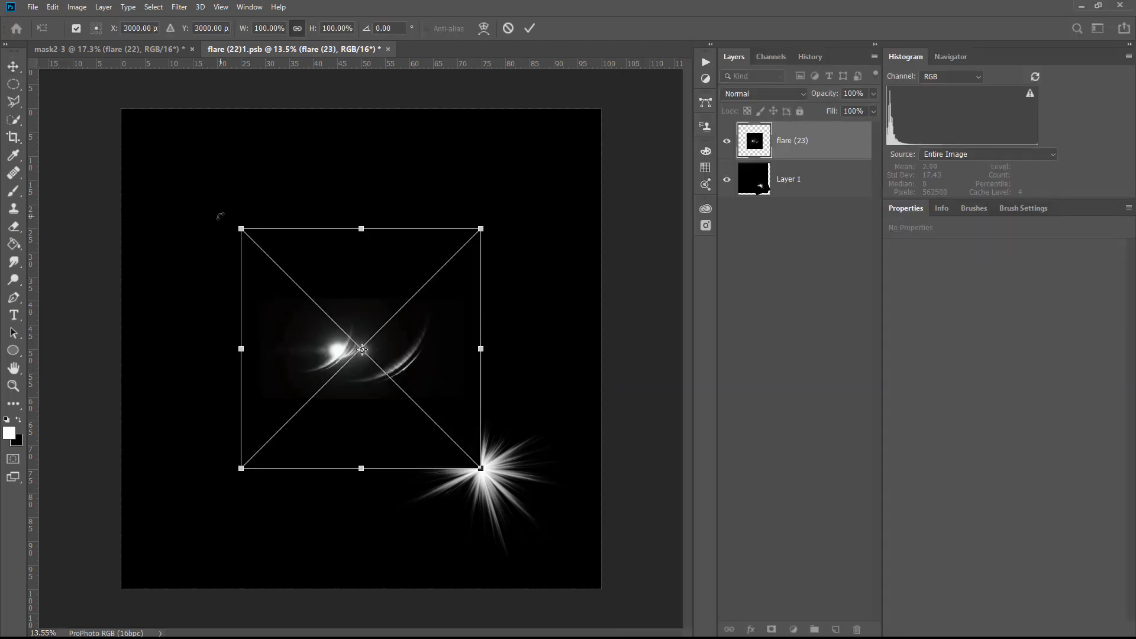
pyautogui.moveTo(207, 235); pyautogui.dragTo(412, 520)
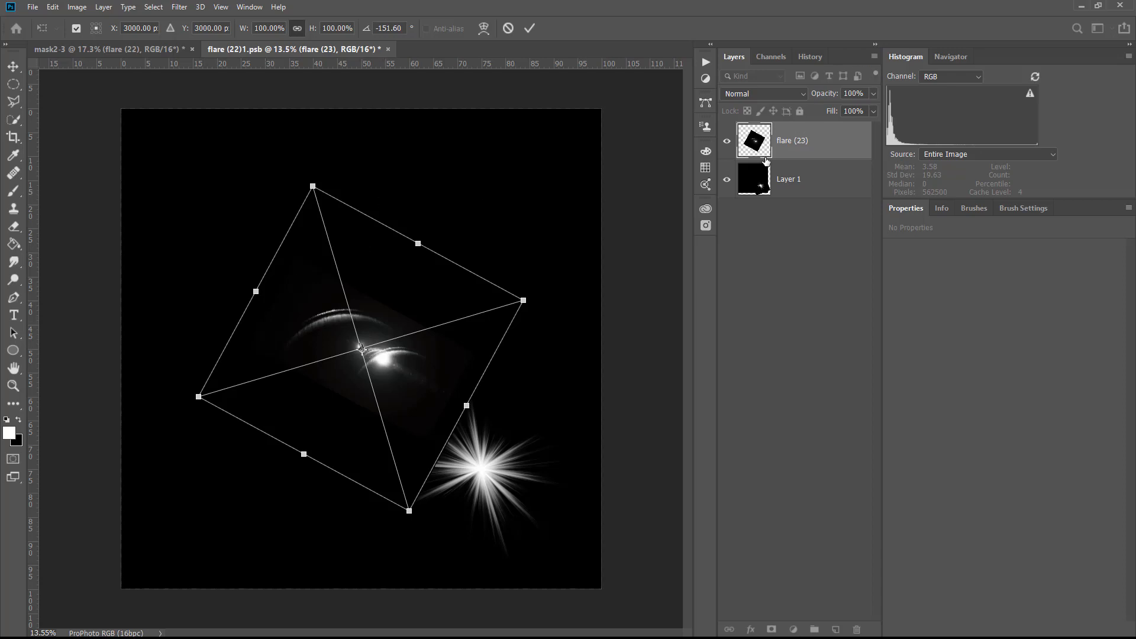
# Set the placed flare's blend mode to Screen, then move it over the starburst and scale it to 325 percent around the starburst's centre
pyautogui.click(741, 93)
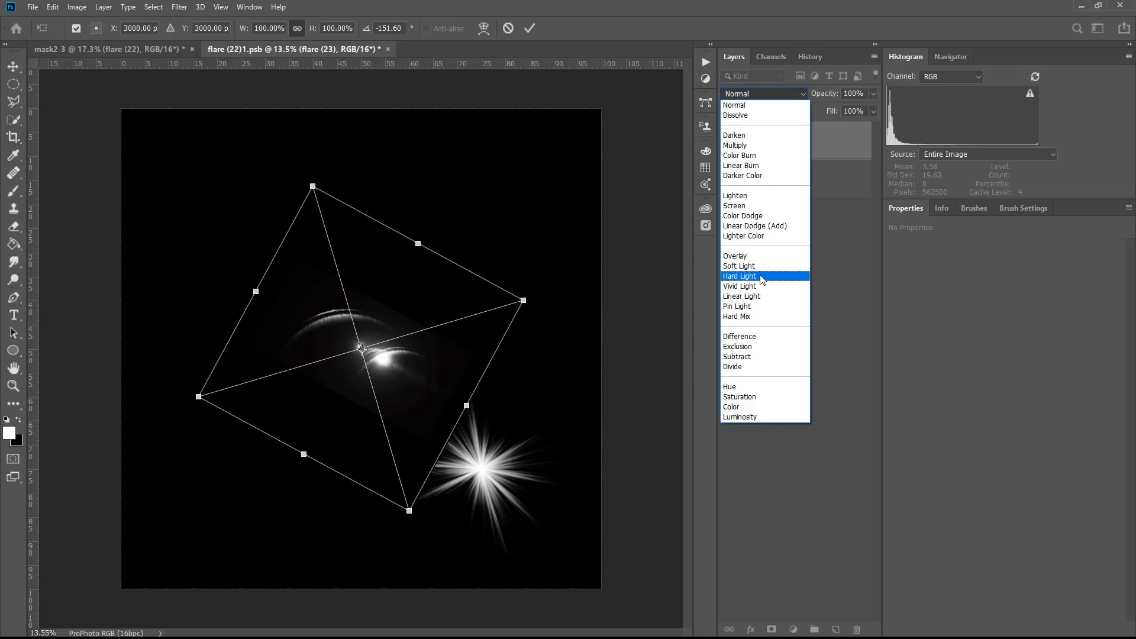
pyautogui.click(734, 206)
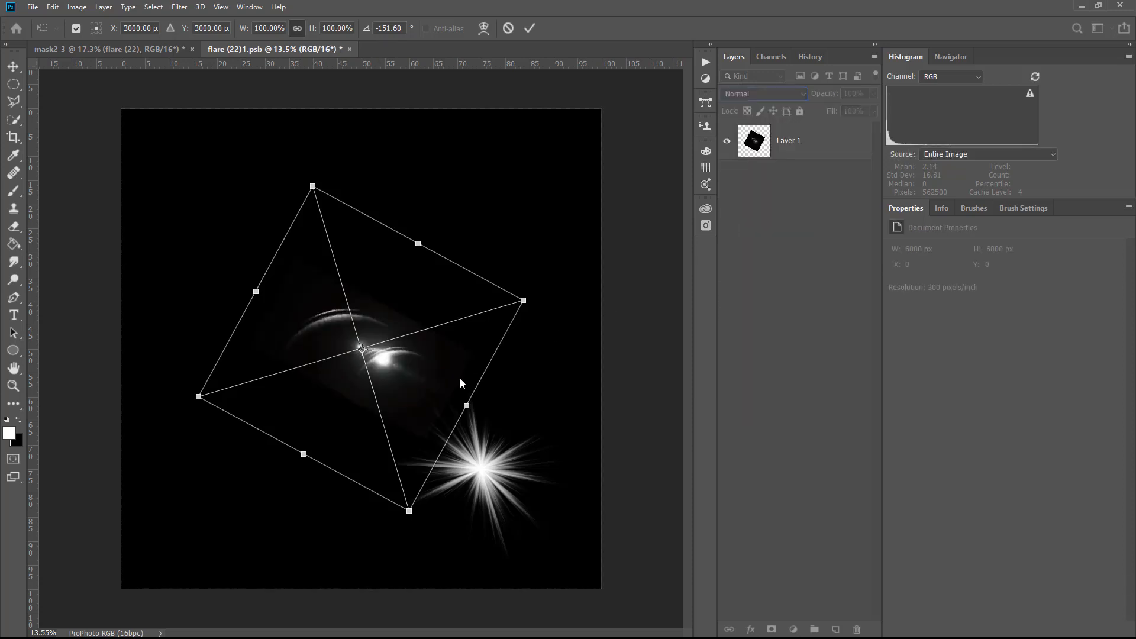
pyautogui.moveTo(433, 395); pyautogui.dragTo(517, 495)
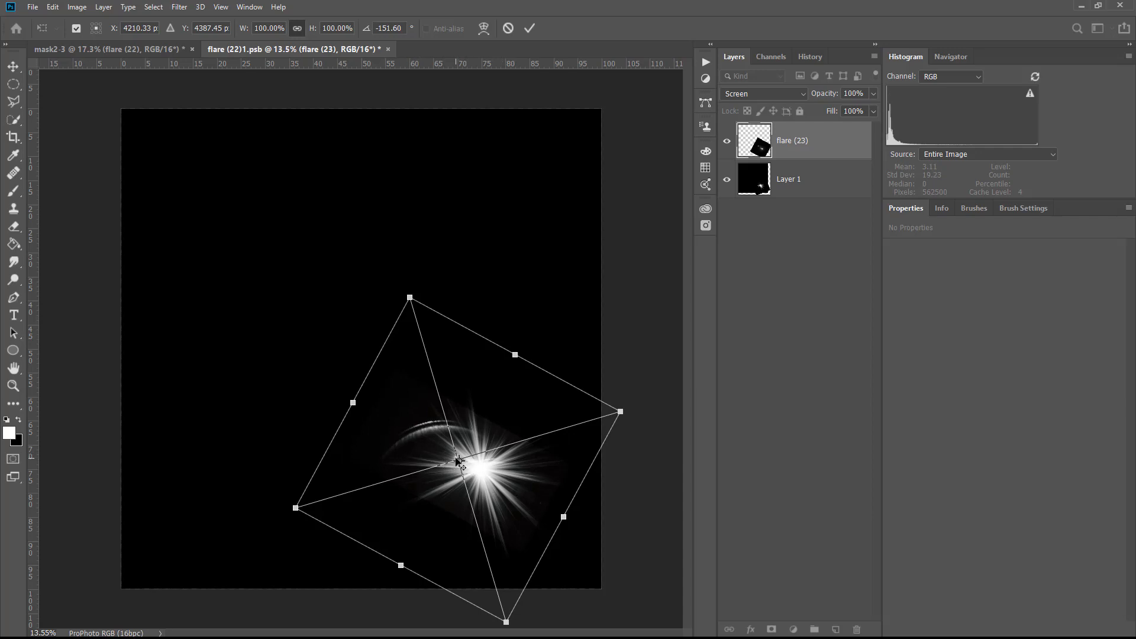
pyautogui.moveTo(459, 460); pyautogui.dragTo(479, 471)
pyautogui.moveTo(239, 30); pyautogui.dragTo(374, 83)
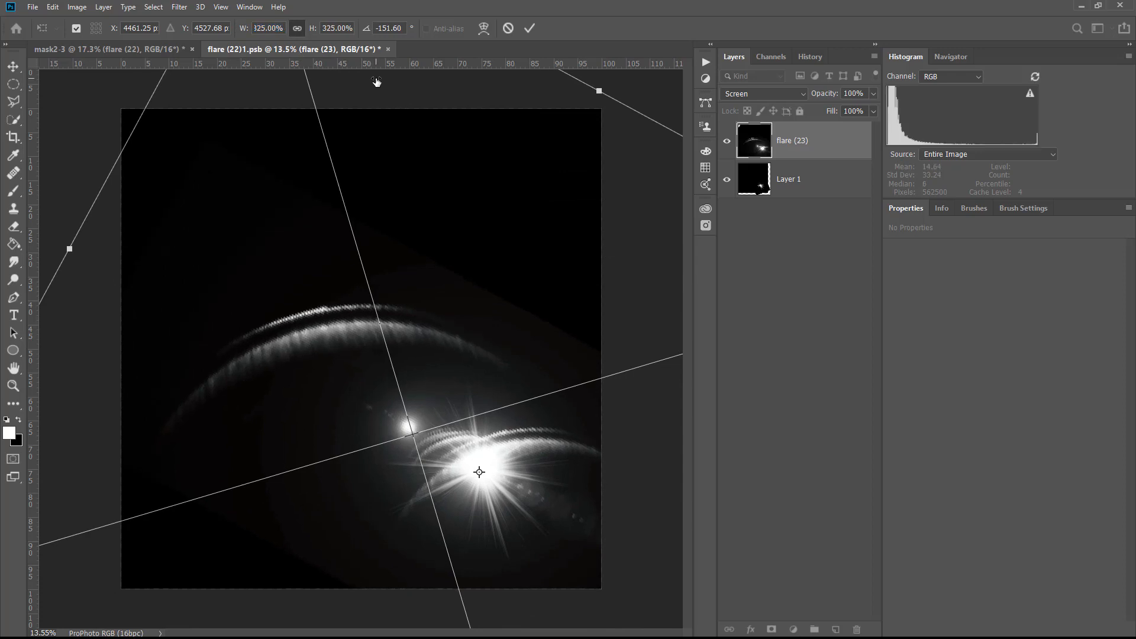
pyautogui.click(527, 27)
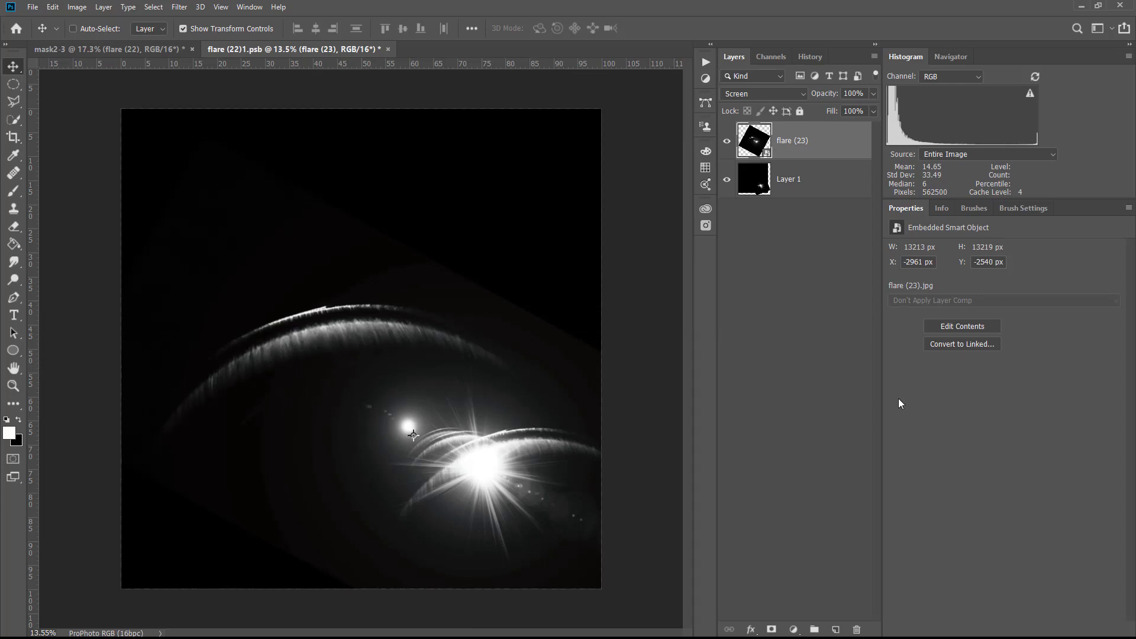
# Add a new layer and stamp the flare 10 brush from the Lens Flares set once at 2662 px, near the starburst
pyautogui.click(836, 629)
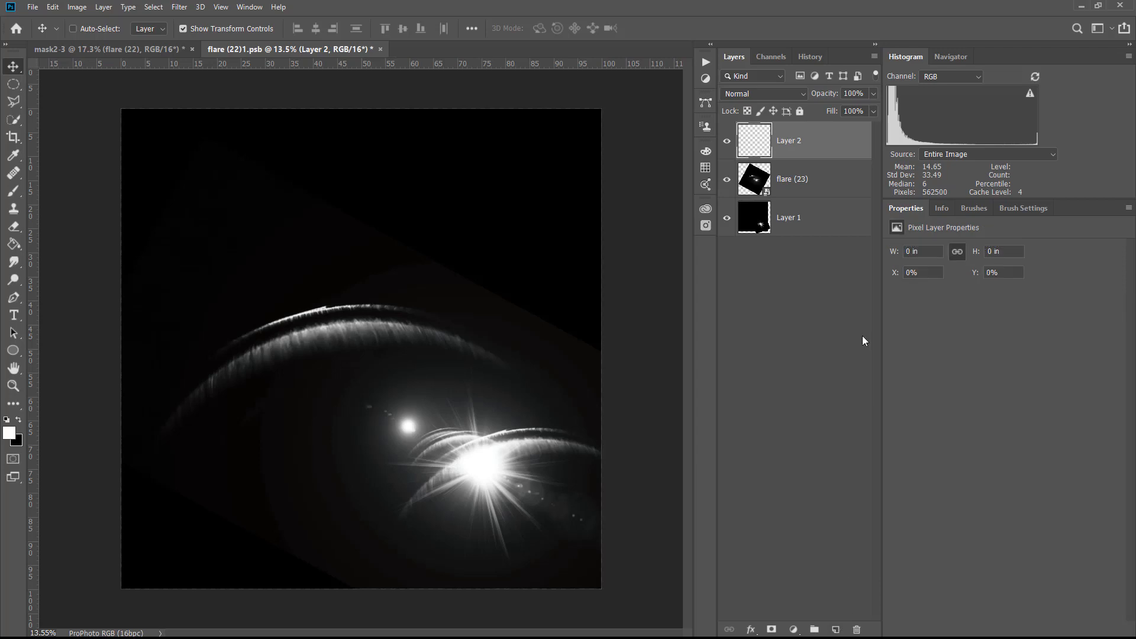
pyautogui.click(988, 211)
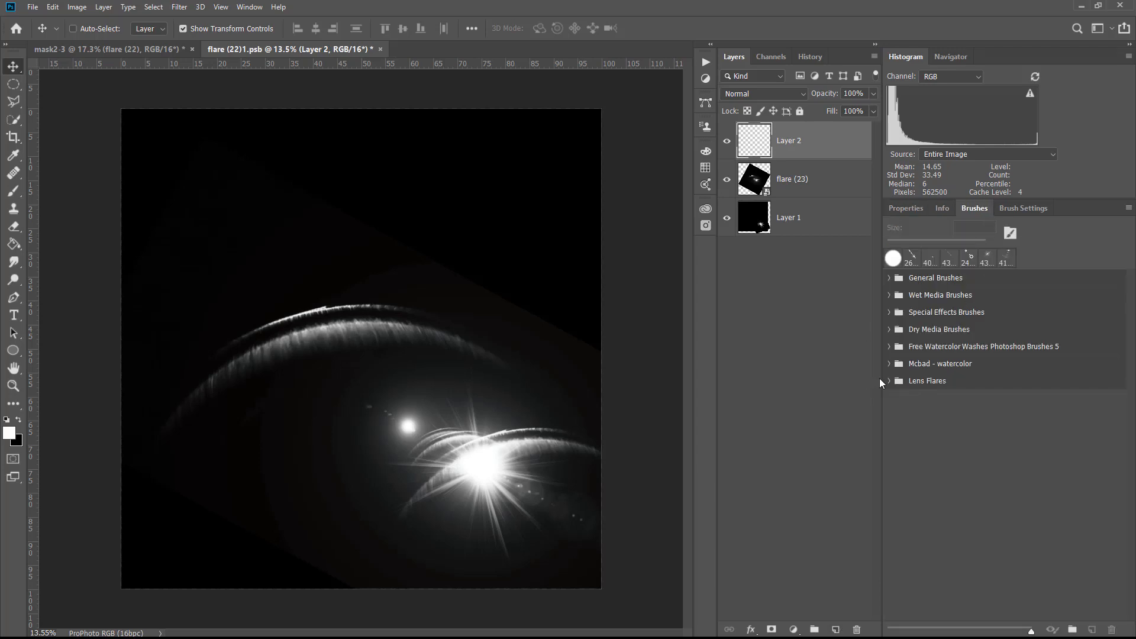
pyautogui.click(935, 381)
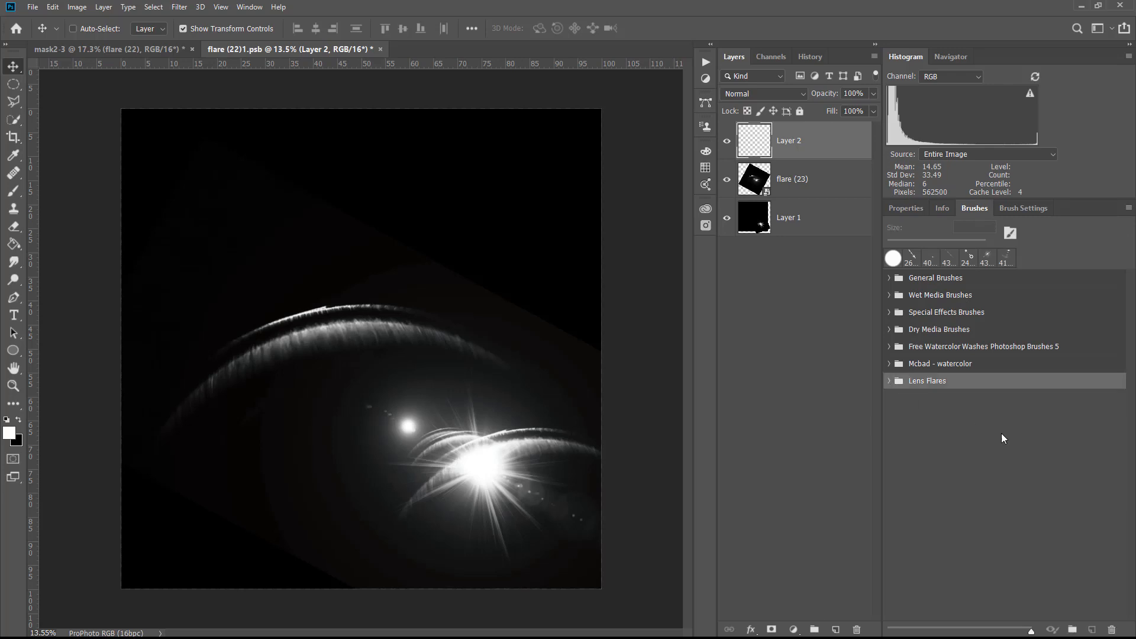
pyautogui.click(889, 382)
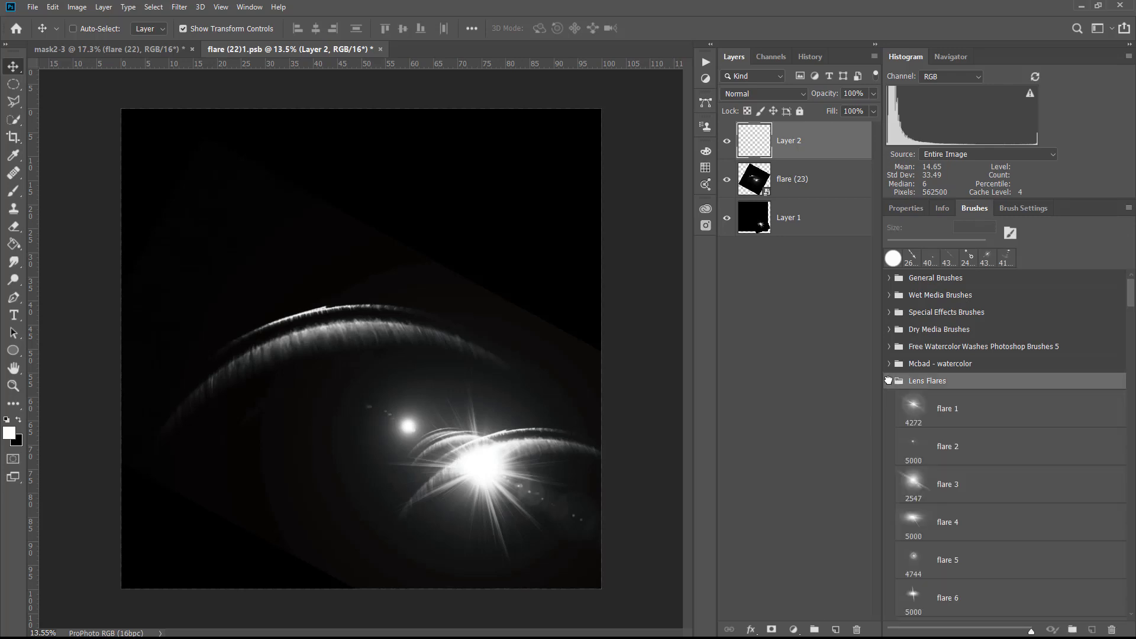
pyautogui.click(1132, 488)
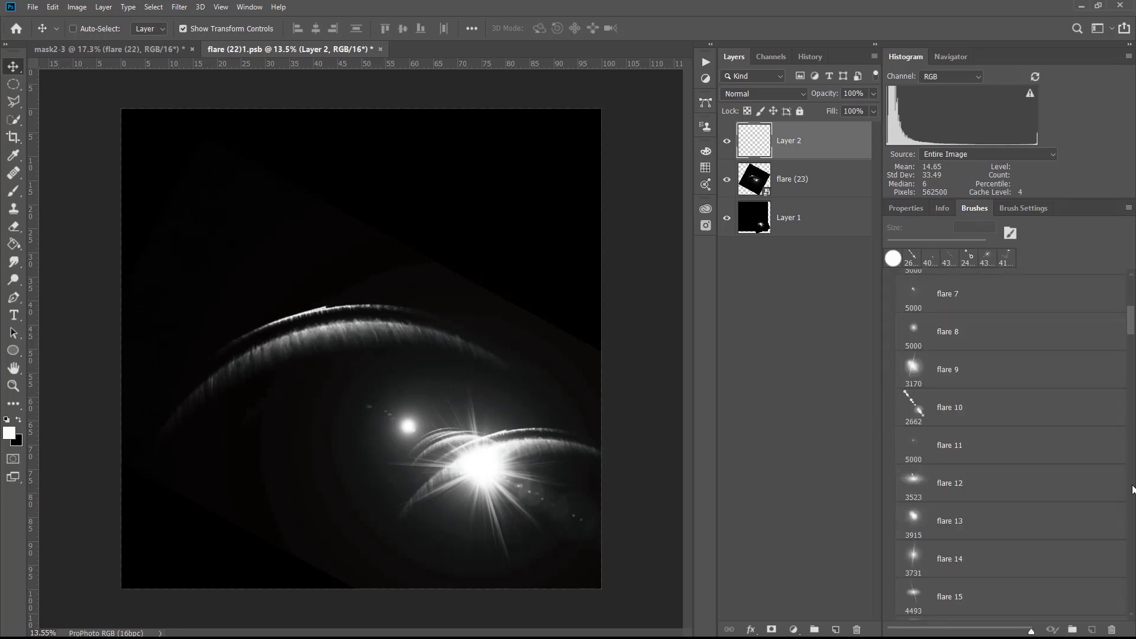
pyautogui.click(920, 410)
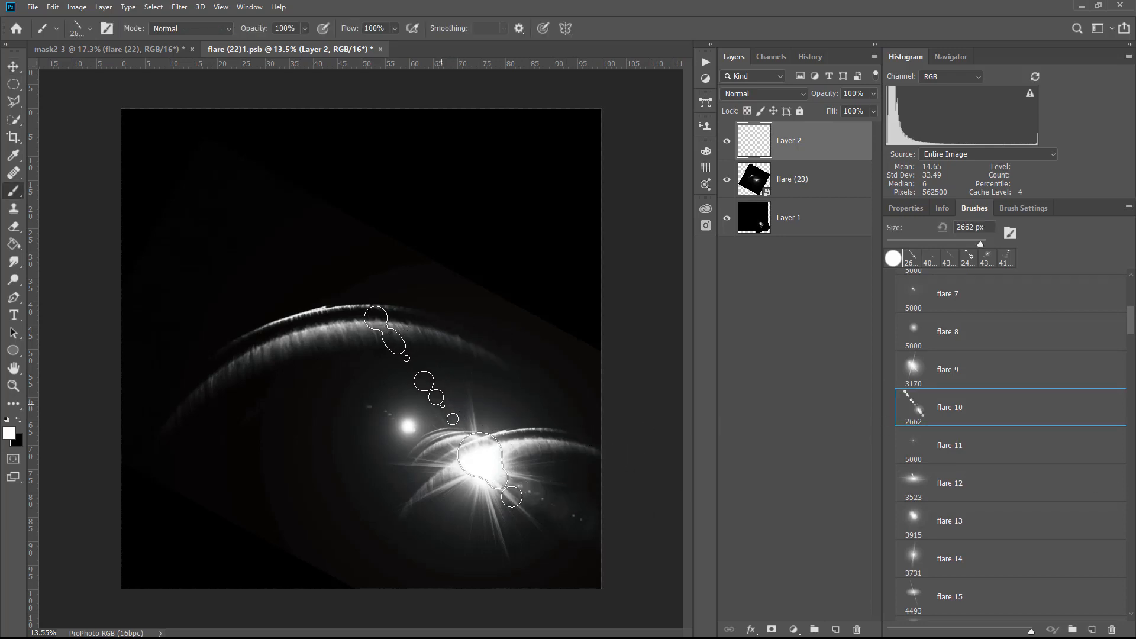
pyautogui.click(442, 407)
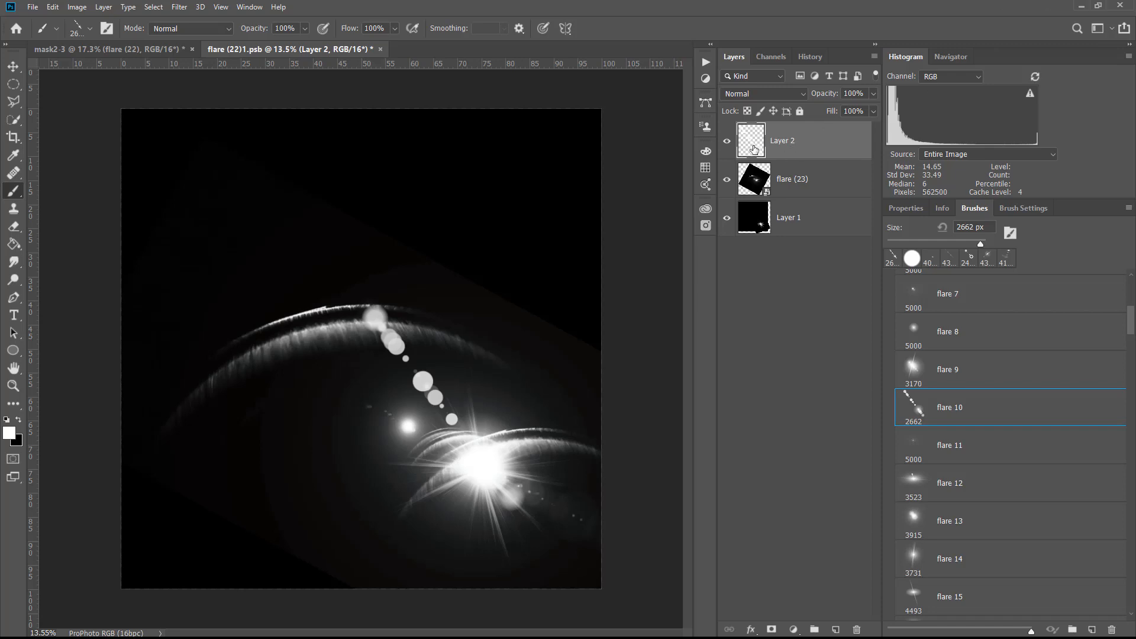
# Scale the stamped flare about 166 percent and rotate it about -19° around the starburst's centre, with its layer opacity at 25 percent
pyautogui.press('v')
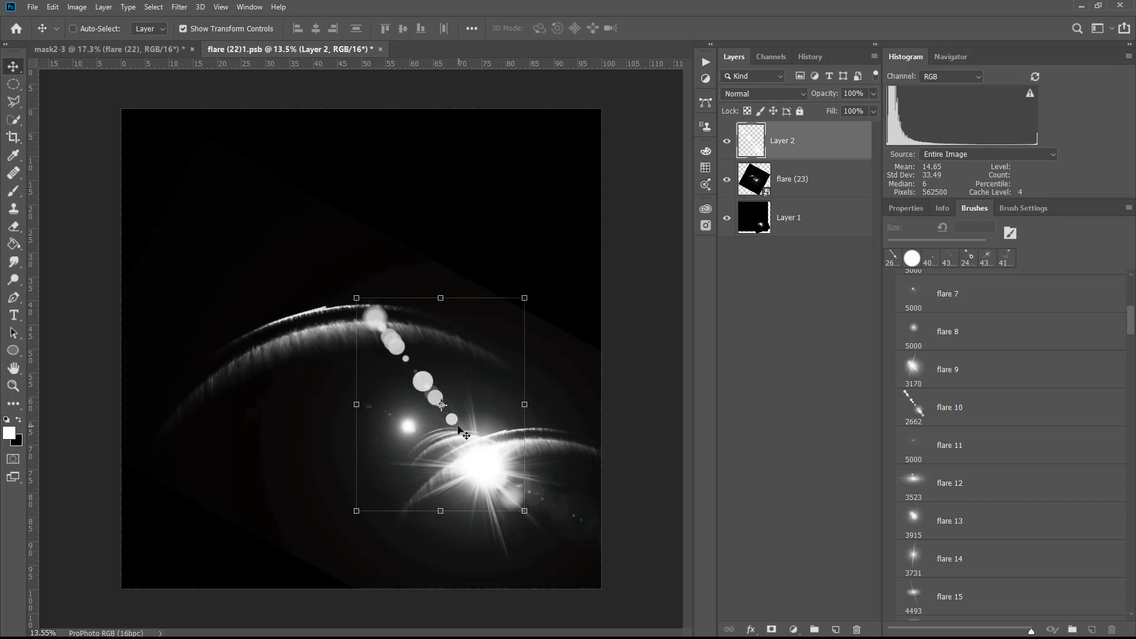
pyautogui.moveTo(443, 409); pyautogui.dragTo(490, 465)
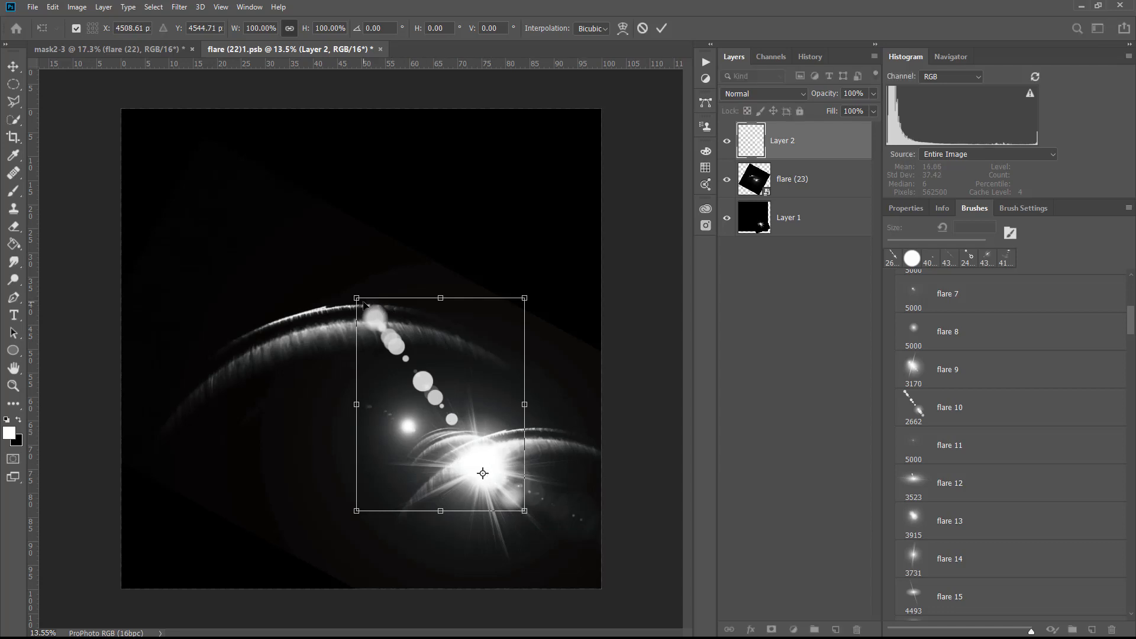
pyautogui.moveTo(355, 294); pyautogui.dragTo(143, 265)
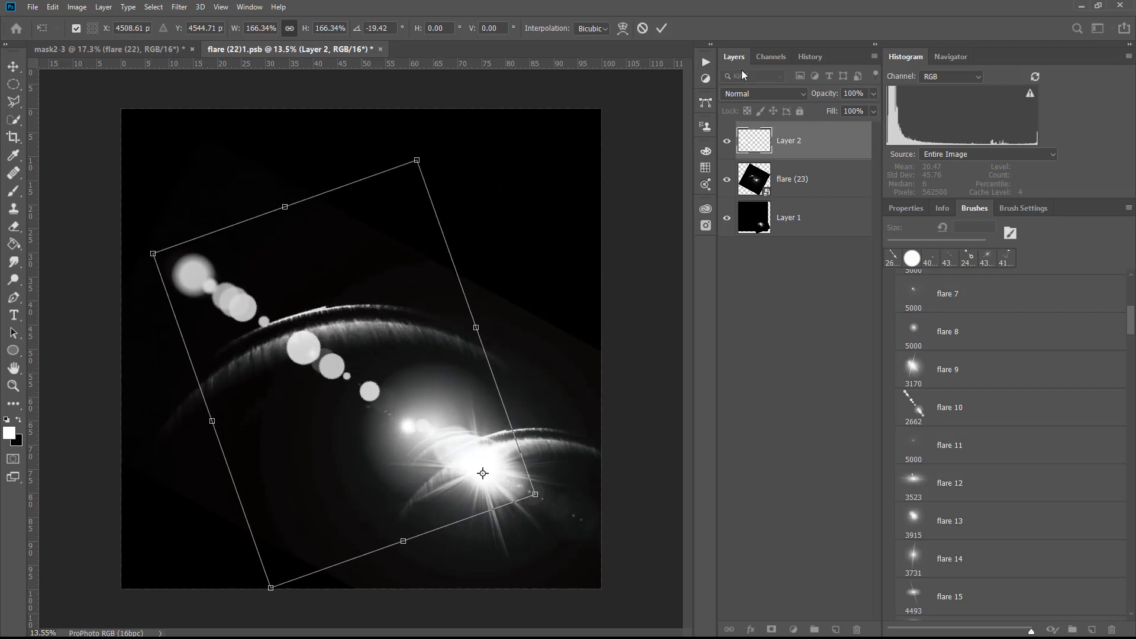
pyautogui.click(661, 29)
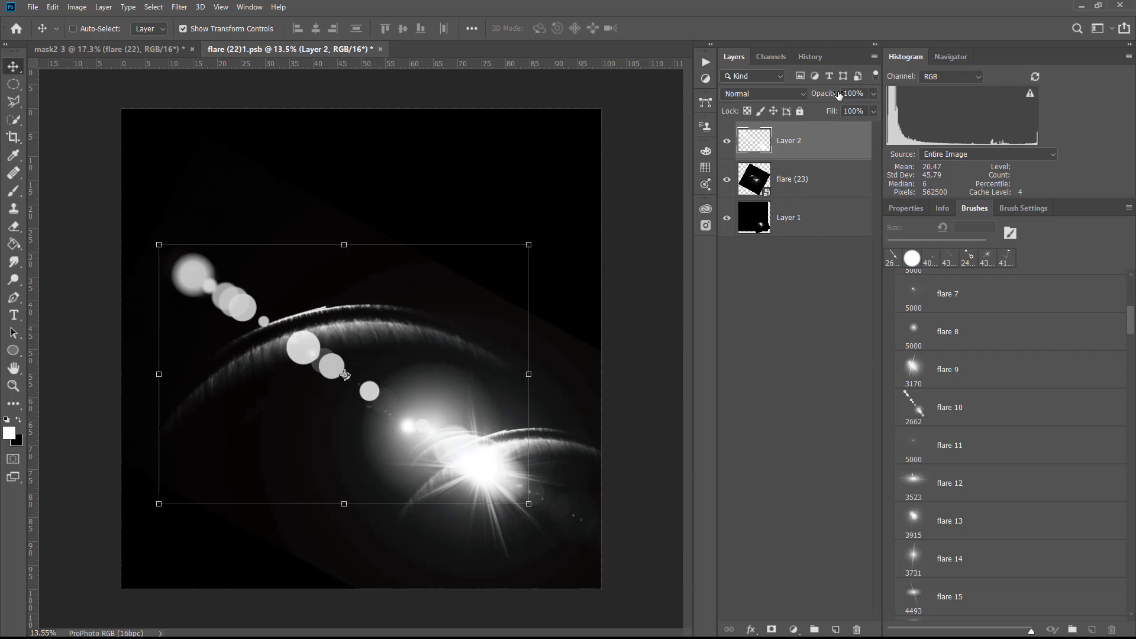
pyautogui.moveTo(839, 94); pyautogui.dragTo(794, 111)
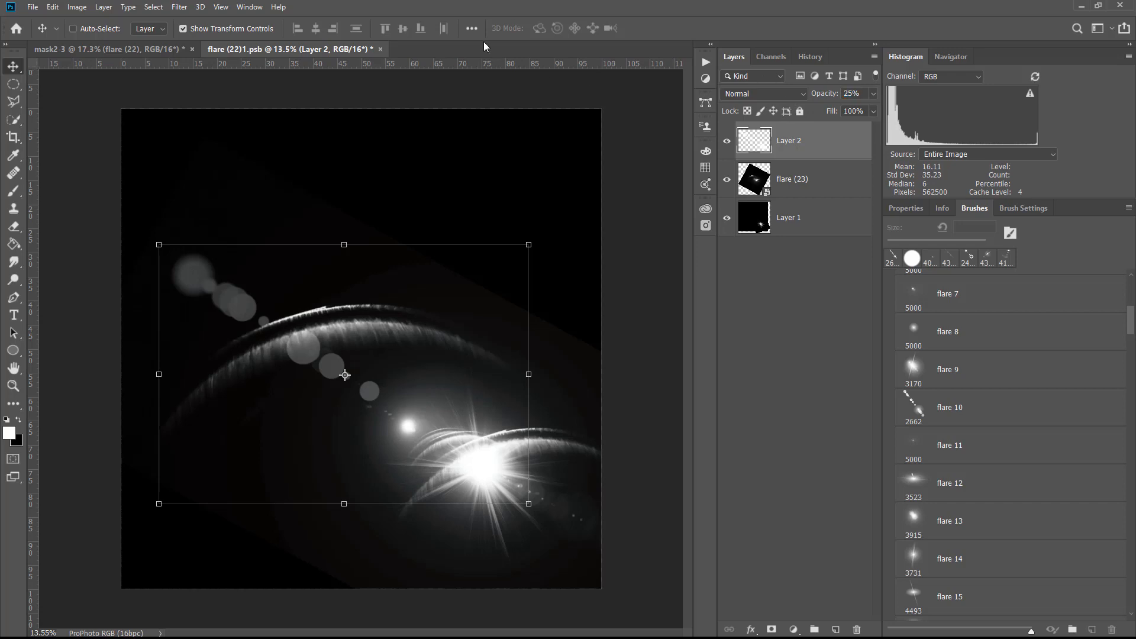
# Save and close the flare (22)1.psb document and return to the landscape photo
pyautogui.click(381, 49)
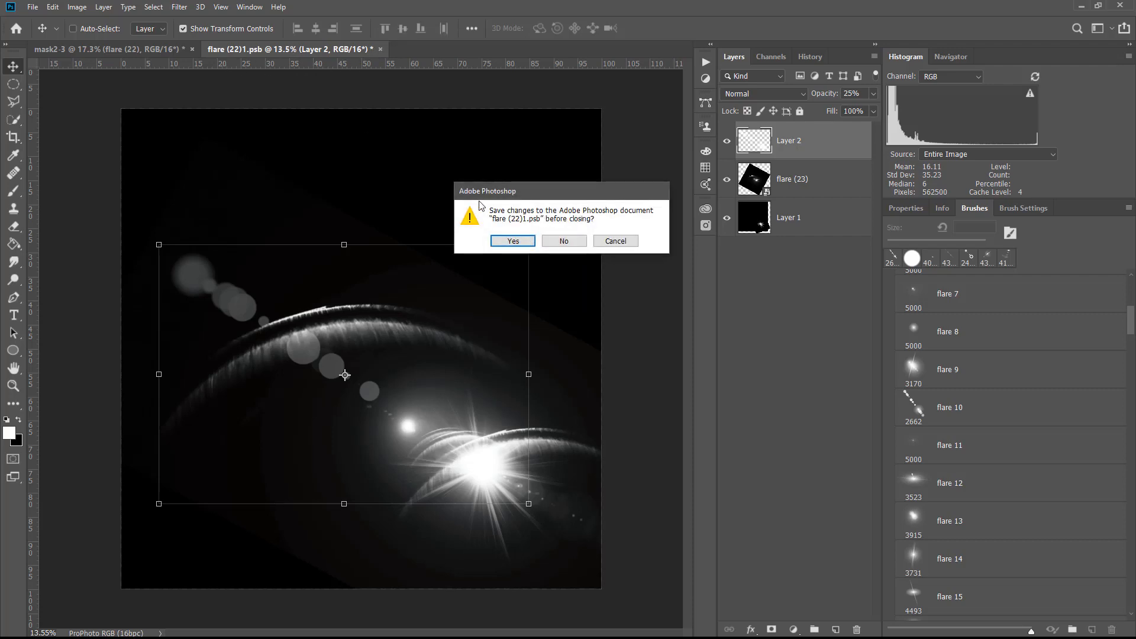
pyautogui.click(515, 242)
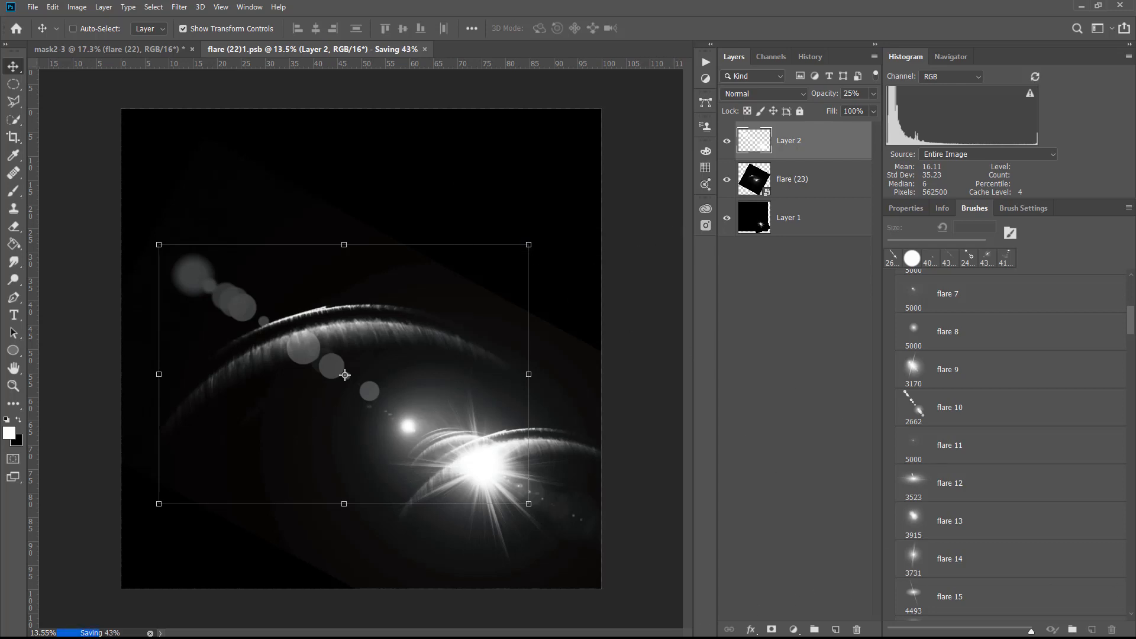
pyautogui.click(140, 54)
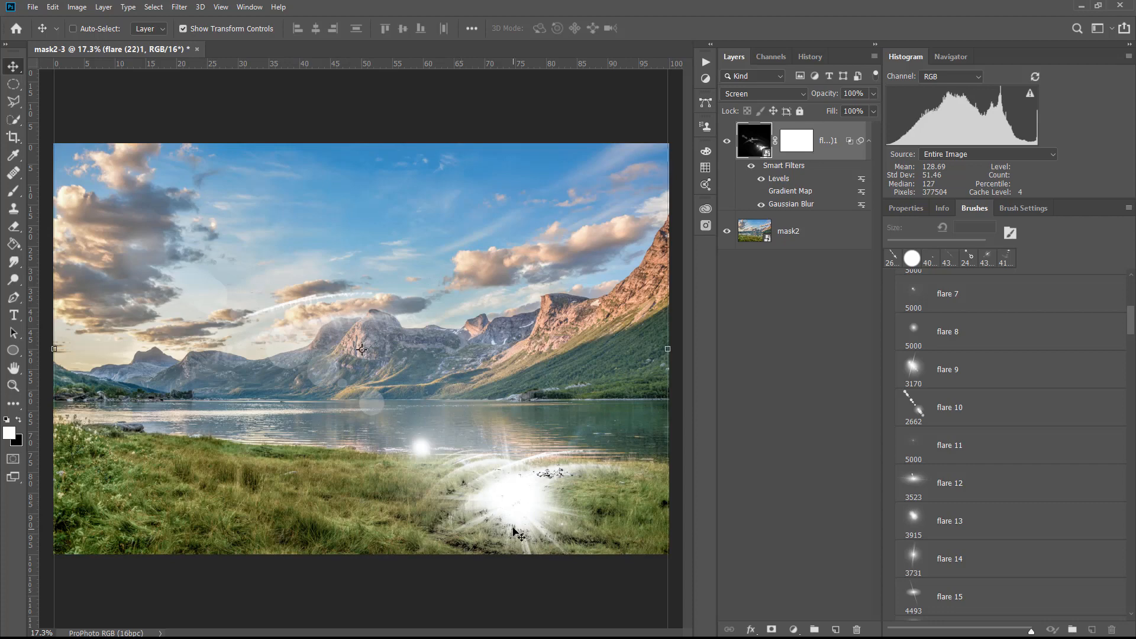
# Rotate the flare layer to about -176° and move it so the starburst sits in the clouds at the photo's upper-left edge
pyautogui.moveTo(500, 503); pyautogui.dragTo(463, 436)
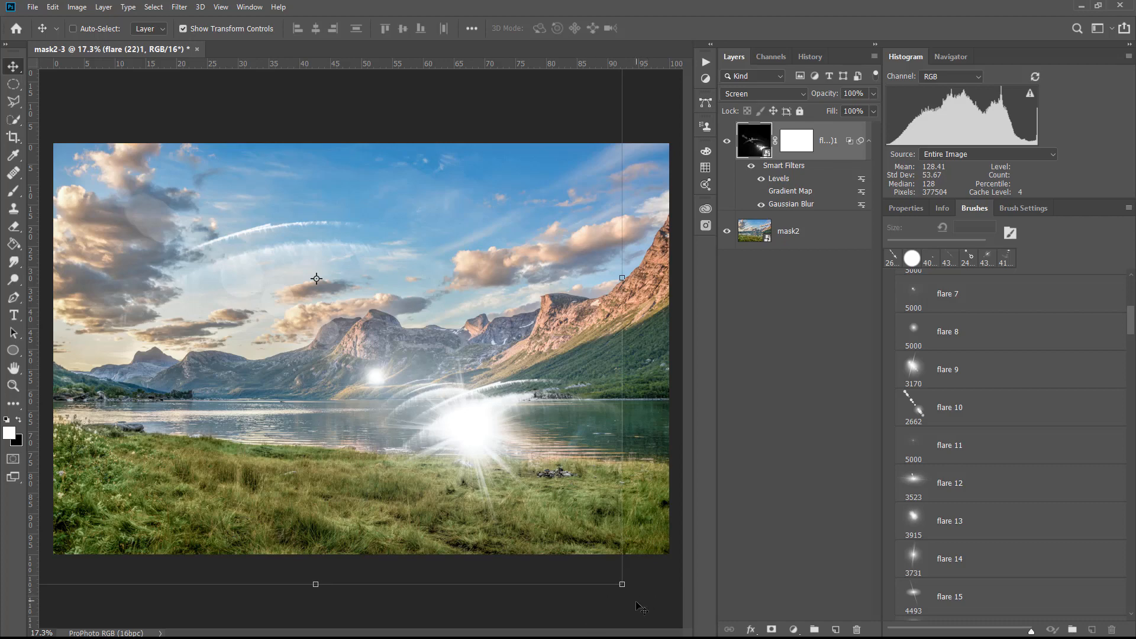
pyautogui.moveTo(625, 592); pyautogui.dragTo(194, 147)
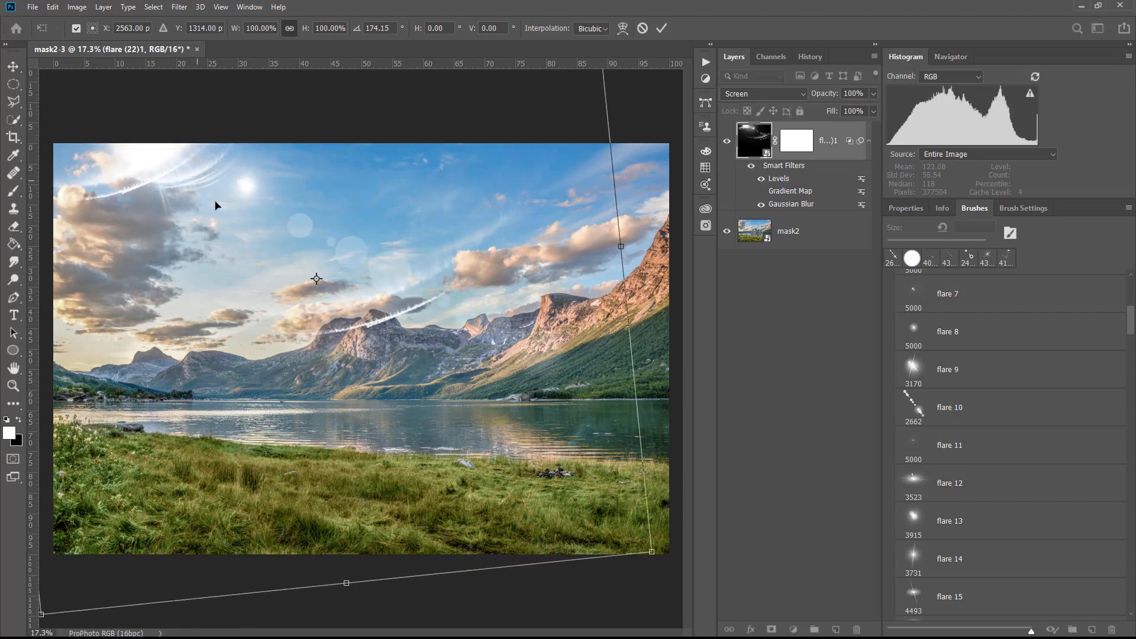
pyautogui.moveTo(251, 238); pyautogui.dragTo(148, 286)
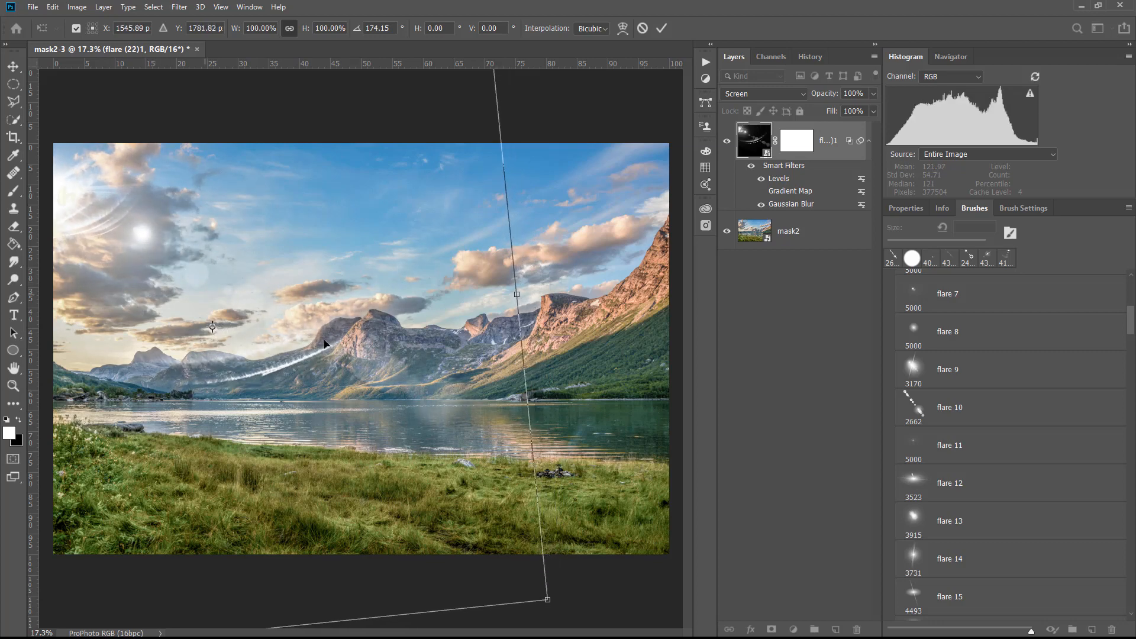
pyautogui.moveTo(600, 406); pyautogui.dragTo(586, 437)
pyautogui.moveTo(149, 305); pyautogui.dragTo(119, 347)
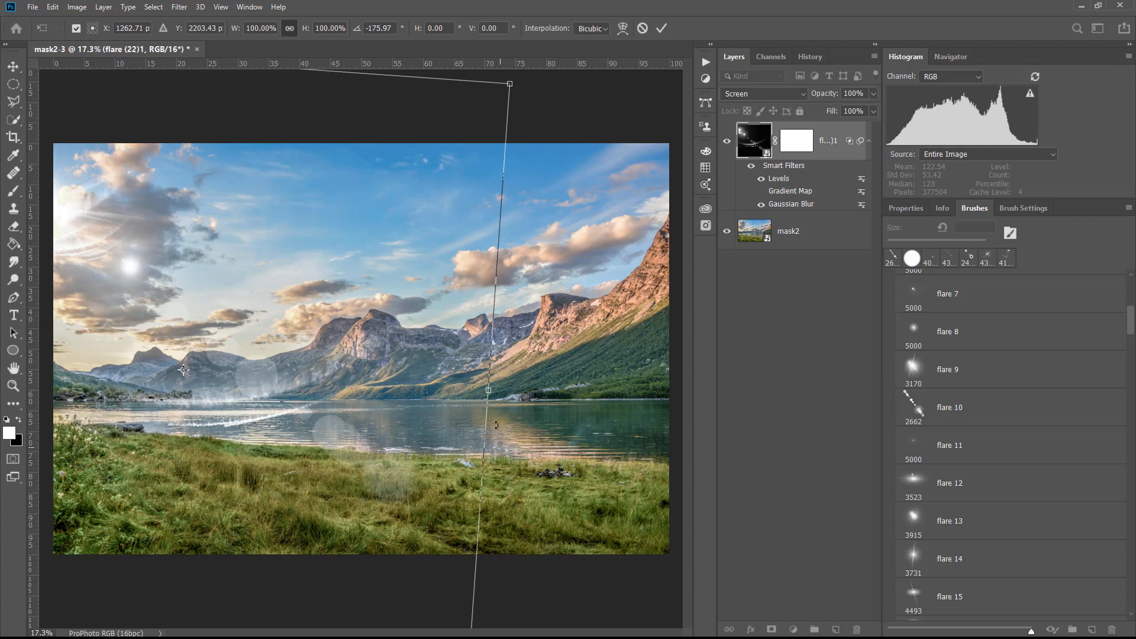
pyautogui.click(661, 28)
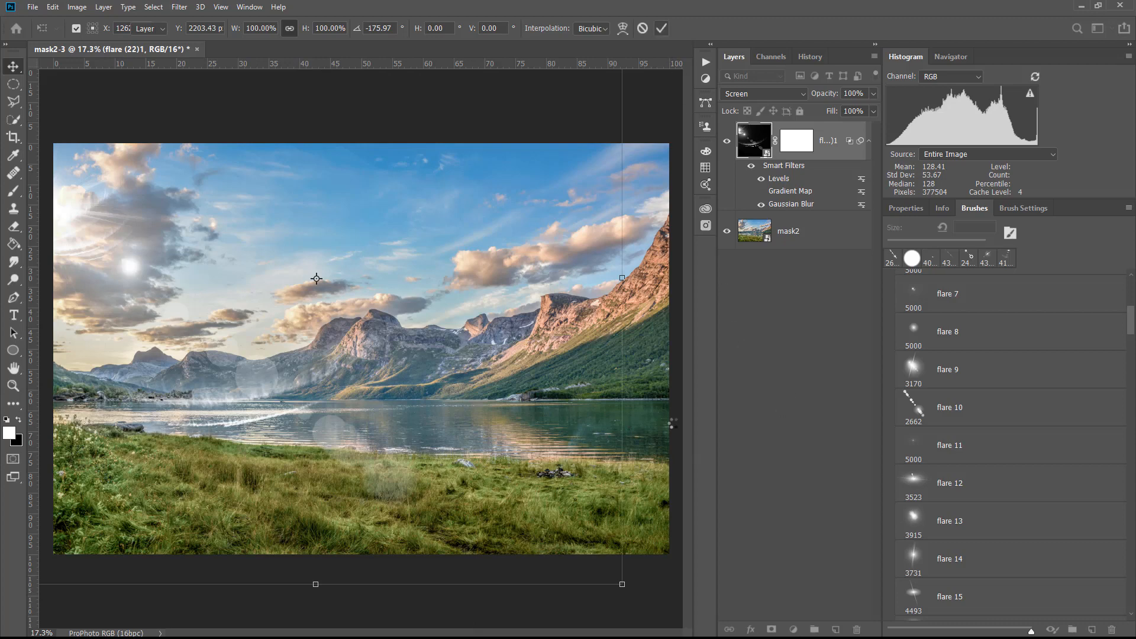
pyautogui.press('Return')
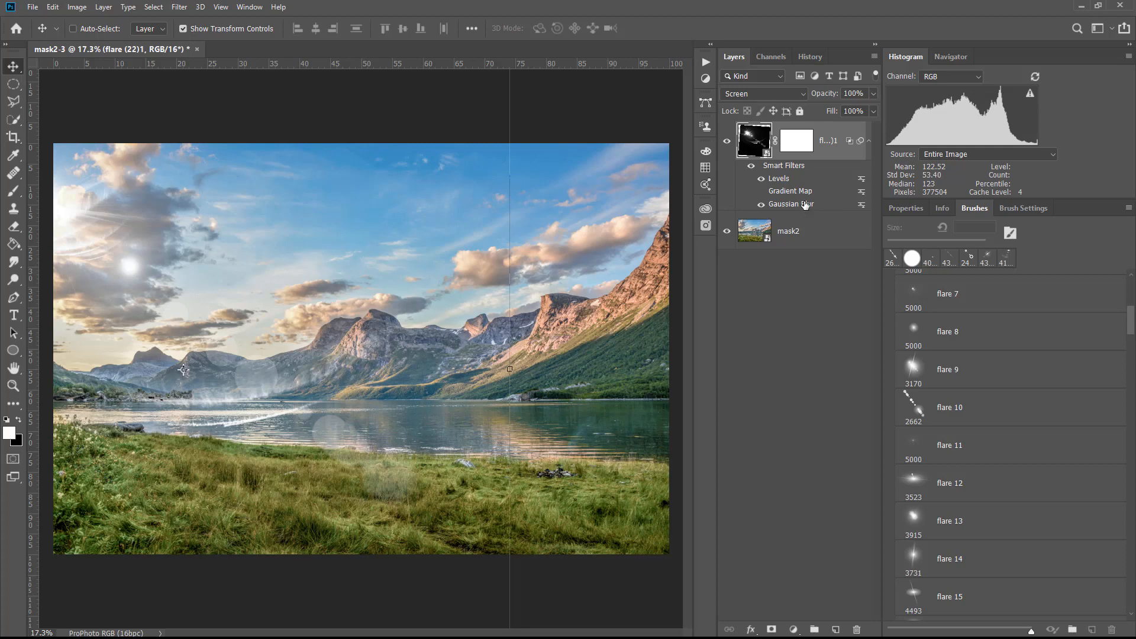
# Increase the radius of the flare's Gaussian Blur smart filter and turn on its Gradient Map smart filter
pyautogui.doubleClick(791, 204)
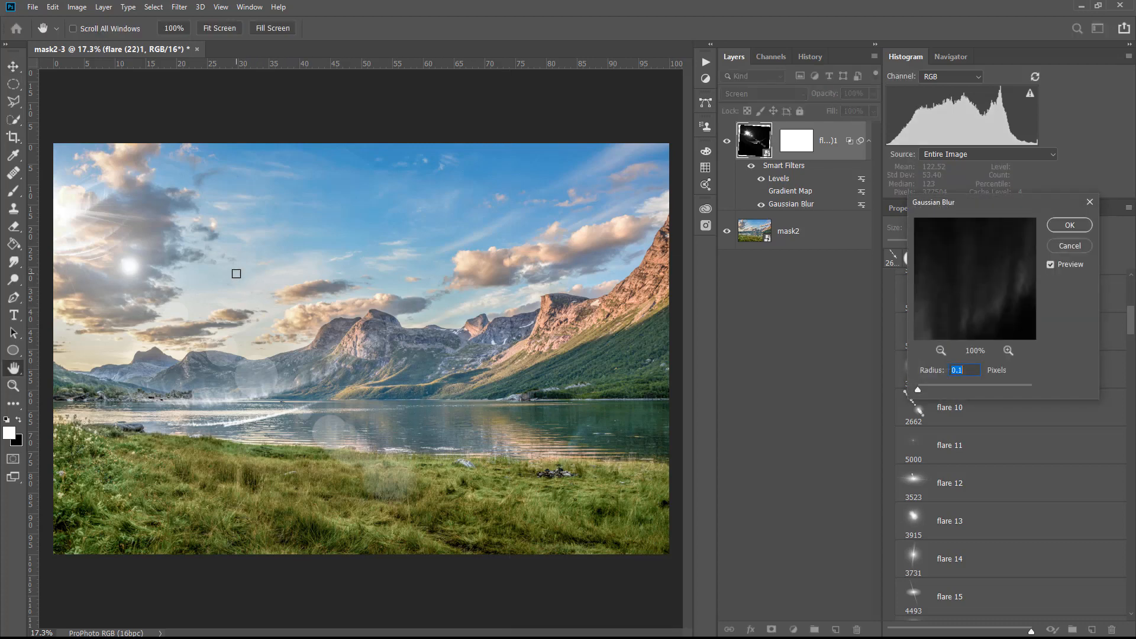
pyautogui.click(108, 285)
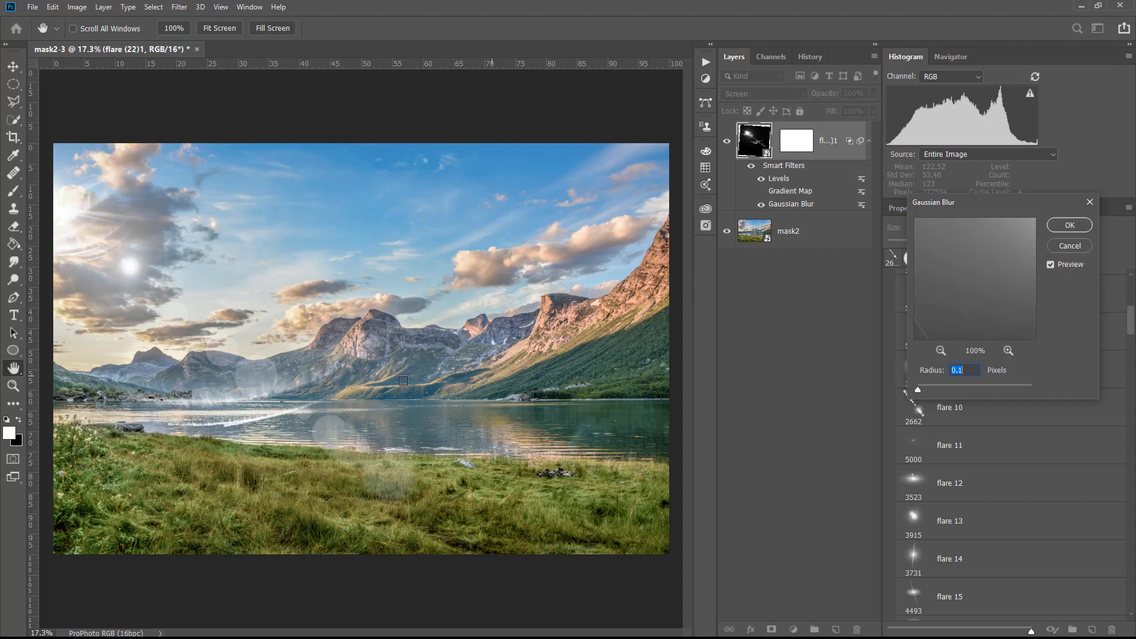
pyautogui.click(81, 295)
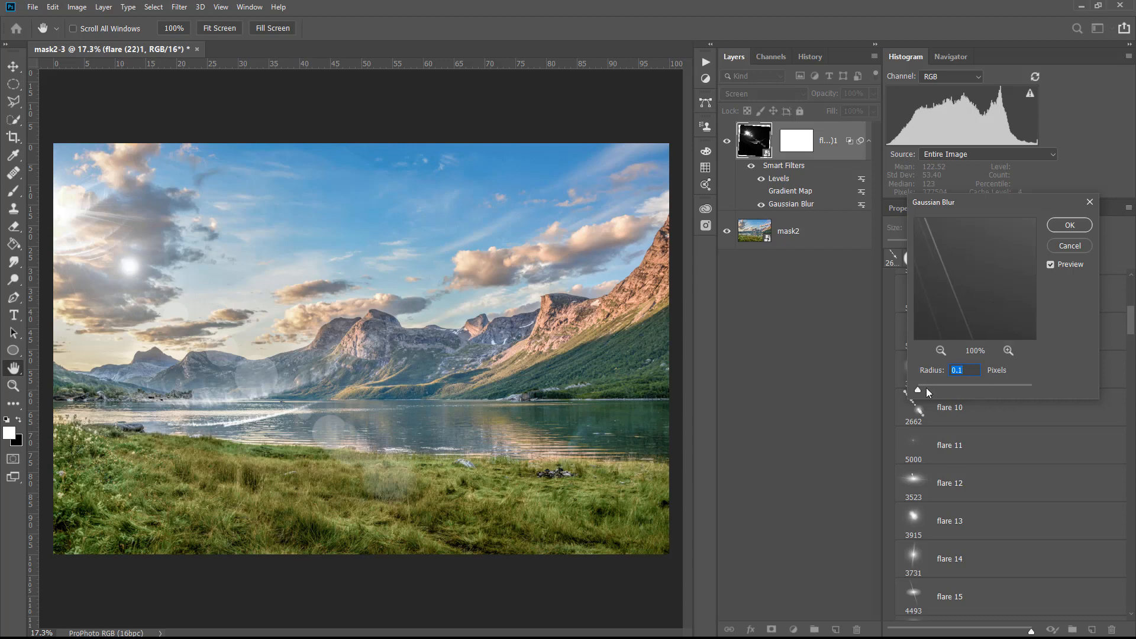
pyautogui.moveTo(916, 389); pyautogui.dragTo(940, 382)
pyautogui.moveTo(951, 388); pyautogui.dragTo(951, 388)
pyautogui.click(1069, 226)
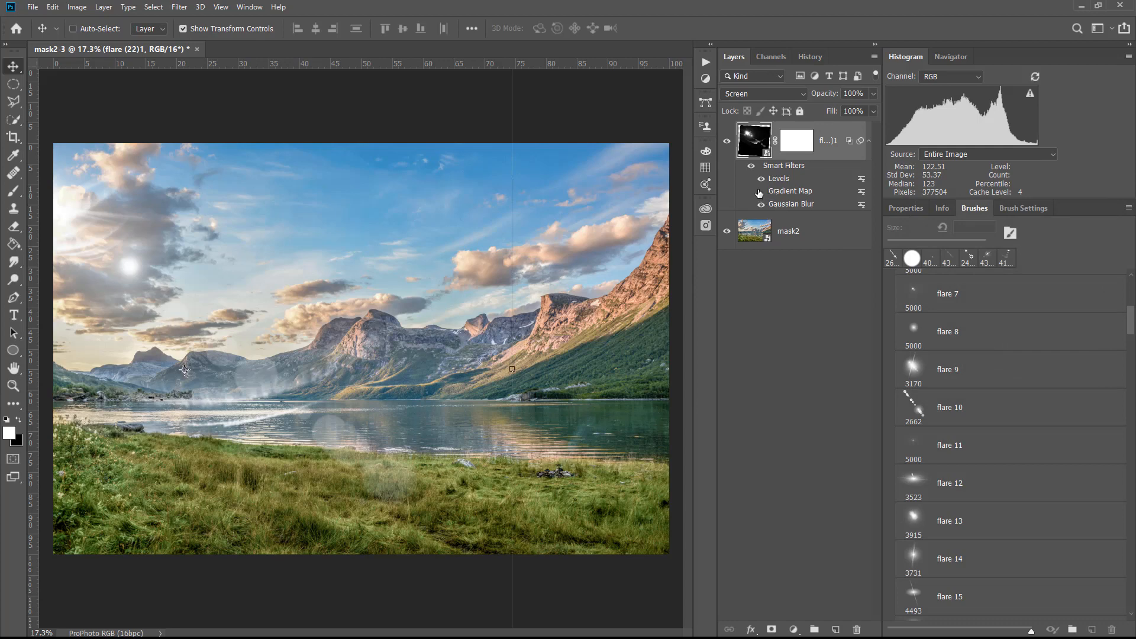
pyautogui.click(761, 193)
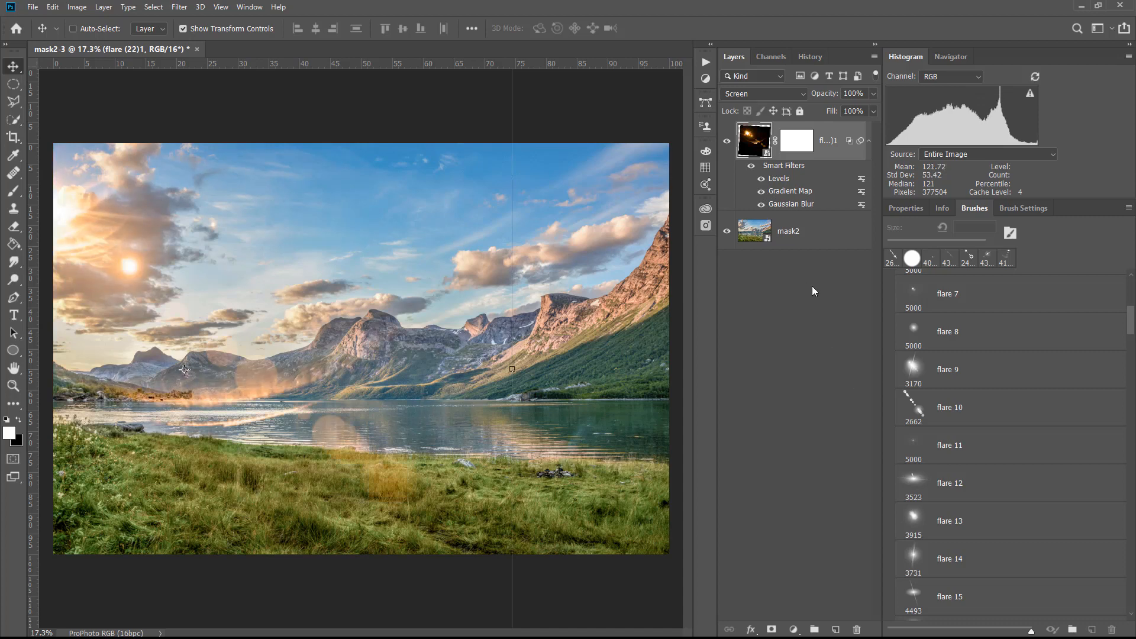
# Review the orange gradient and its end colour stop in the flare layer's Gradient Map smart filter, keeping its settings
pyautogui.doubleClick(777, 191)
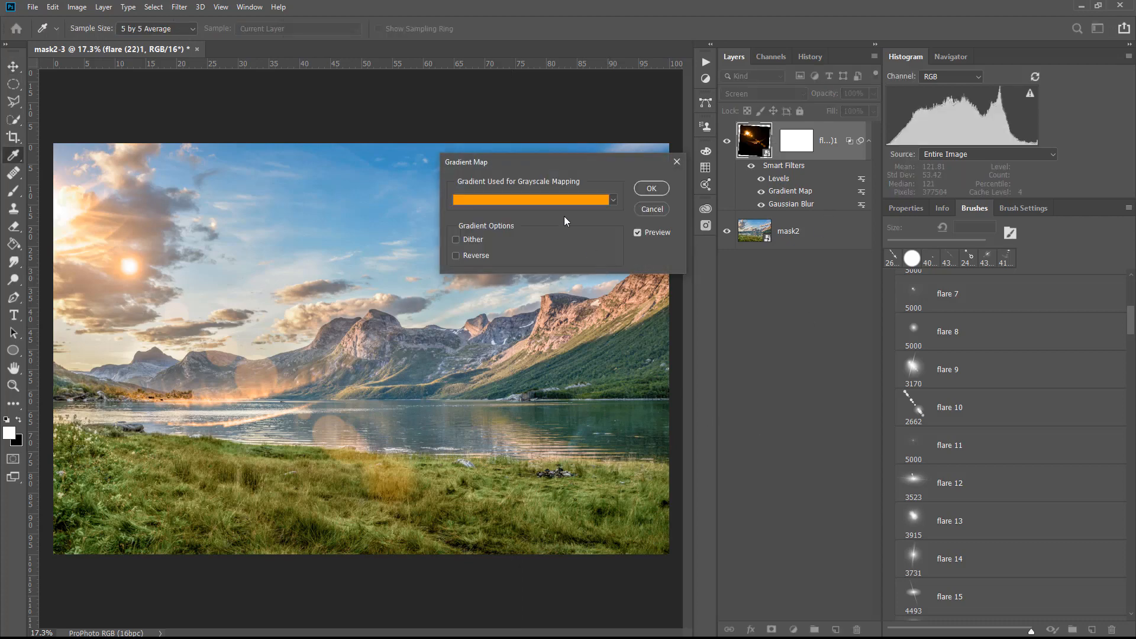
pyautogui.click(562, 200)
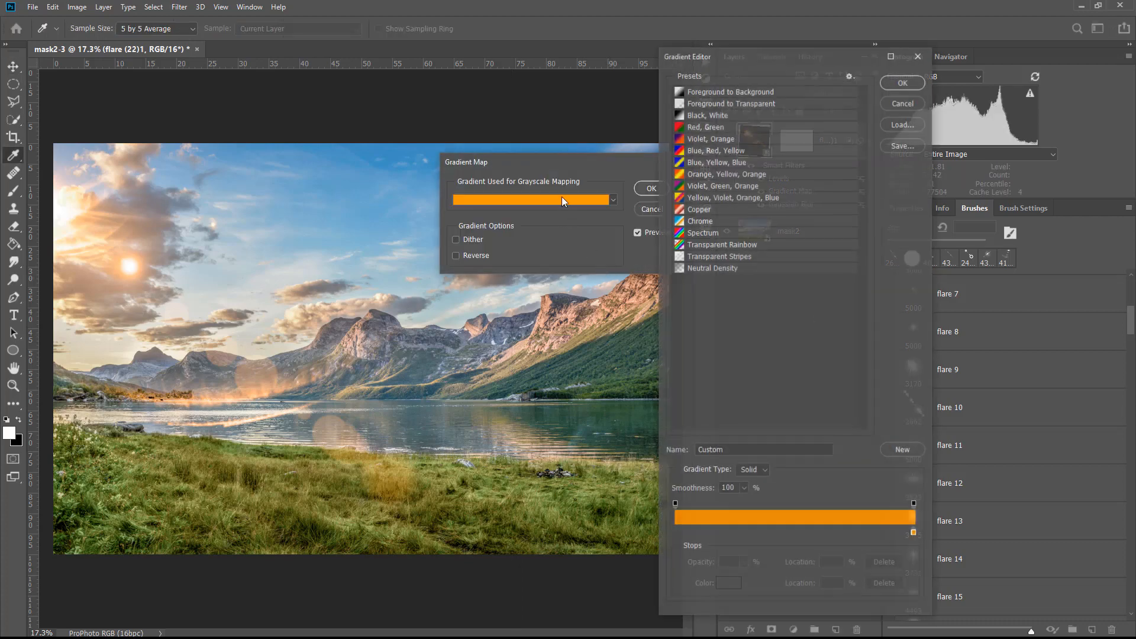
pyautogui.click(914, 534)
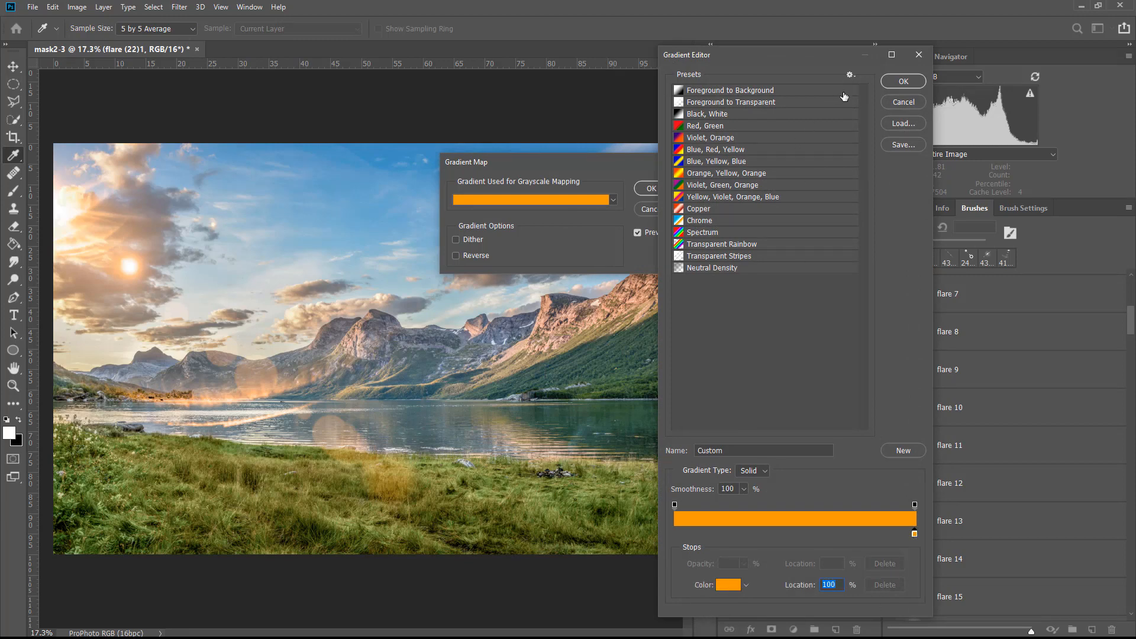
pyautogui.click(887, 77)
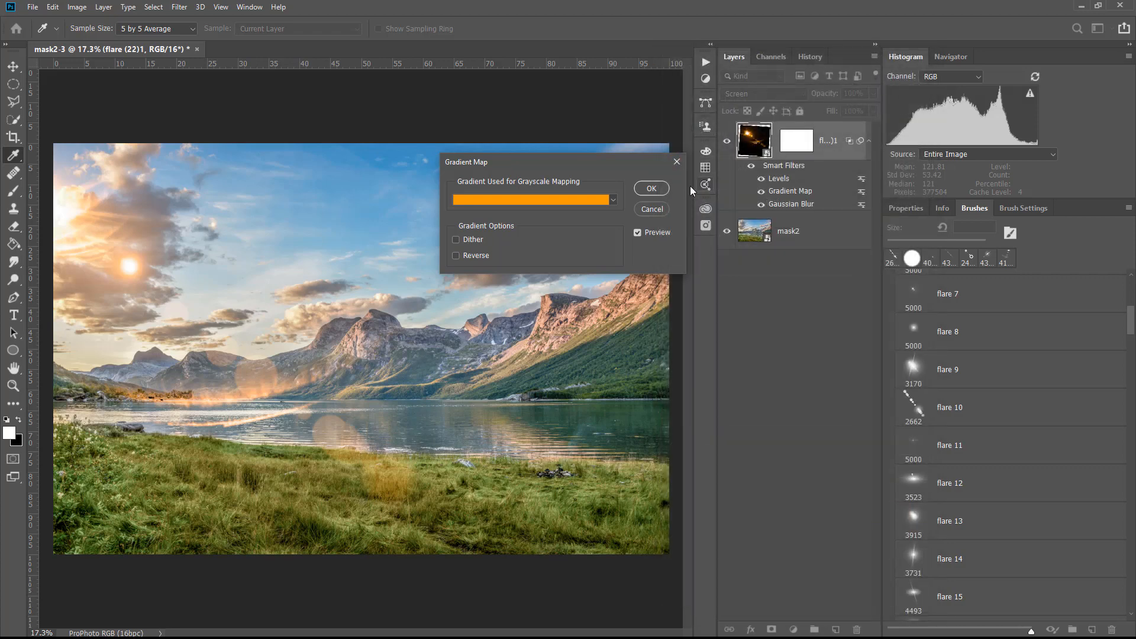
pyautogui.click(665, 188)
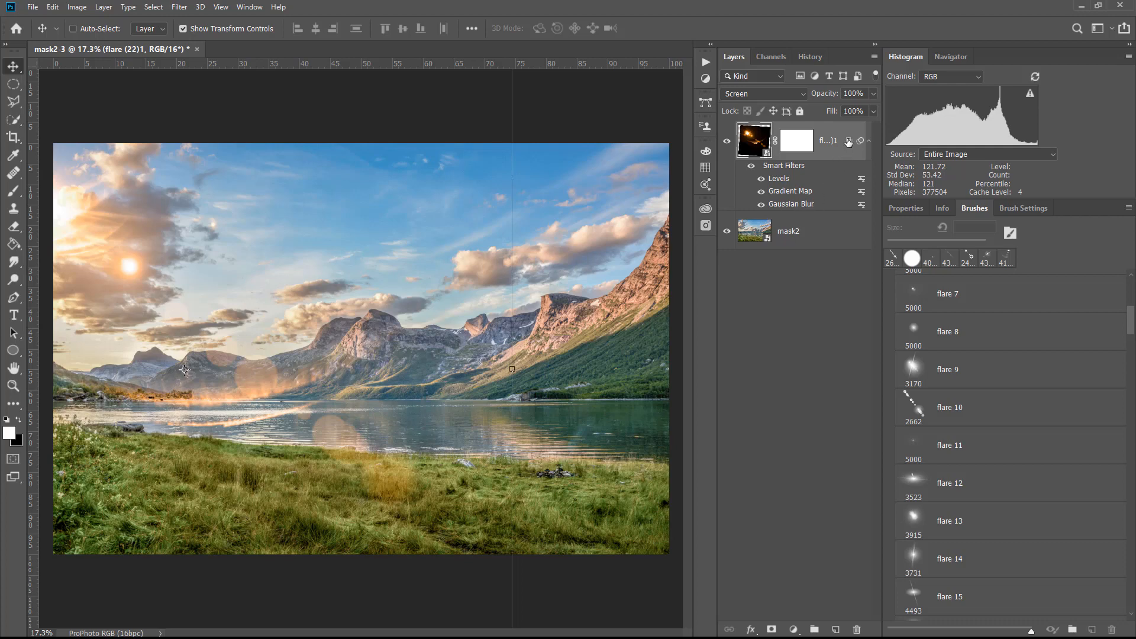
# Set the flare layer's Blend If range for the underlying layer to 24/125 for the shadows and 149/255 for the highlights
pyautogui.moveTo(848, 142)
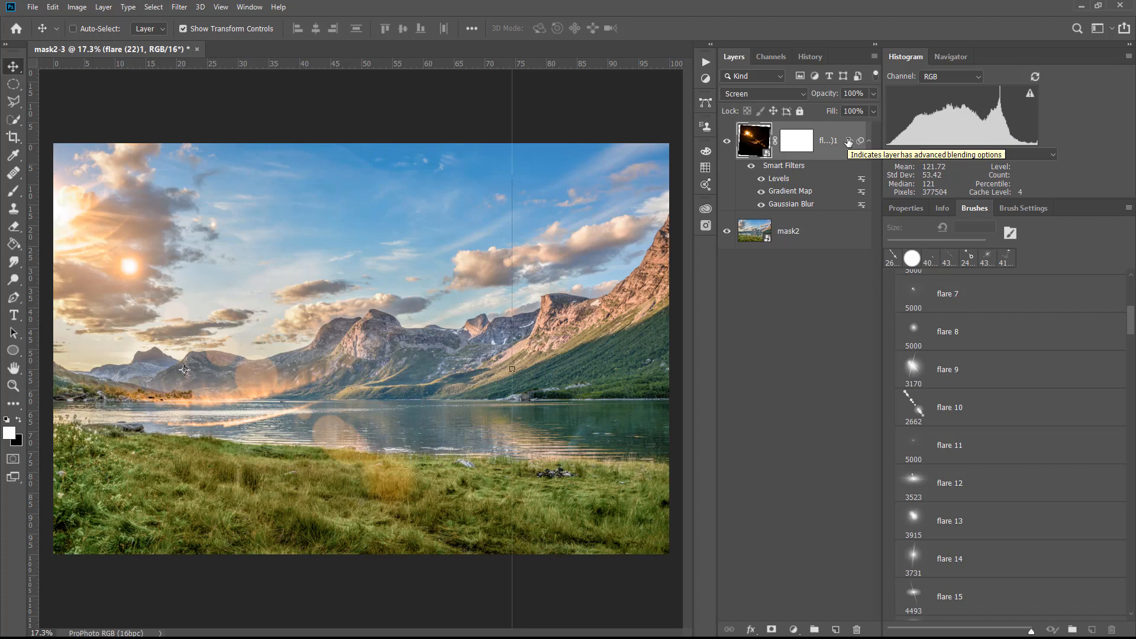
pyautogui.doubleClick(849, 141)
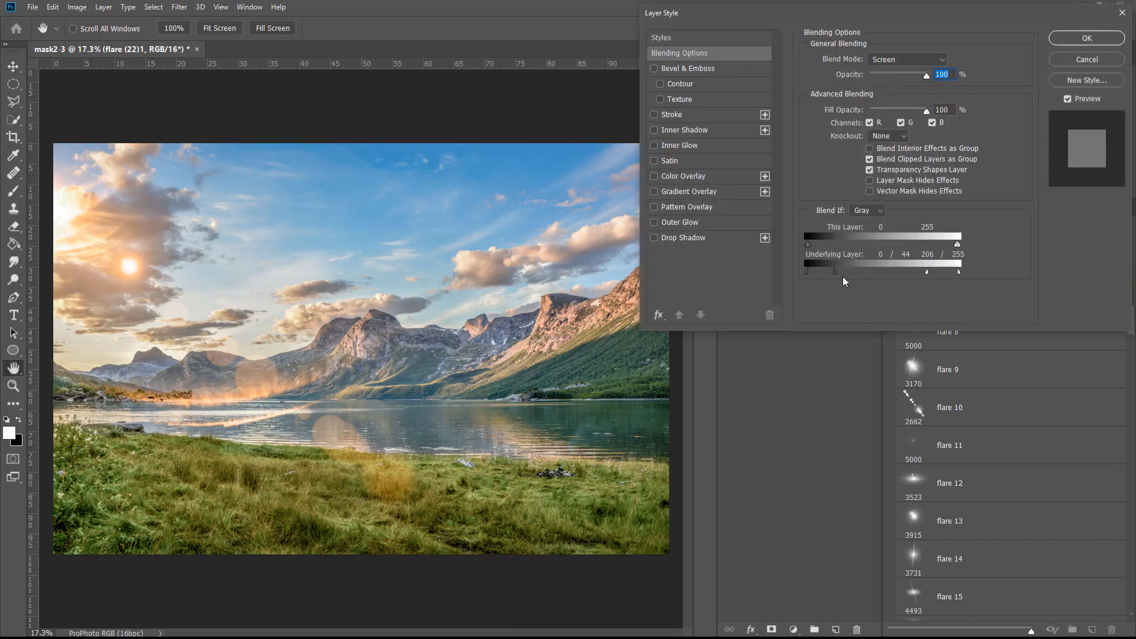
pyautogui.moveTo(834, 272)
pyautogui.mouseDown()
pyautogui.moveTo(868, 266)
pyautogui.moveTo(831, 277)
pyautogui.mouseUp()
pyautogui.moveTo(831, 273); pyautogui.dragTo(856, 273)
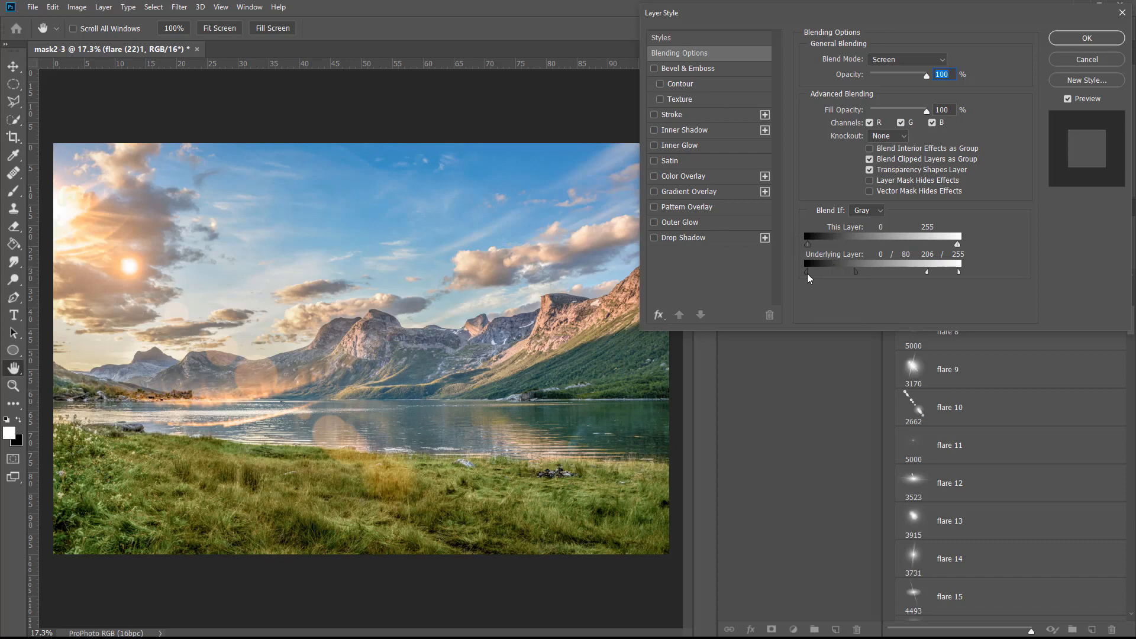
pyautogui.moveTo(807, 271); pyautogui.dragTo(898, 276)
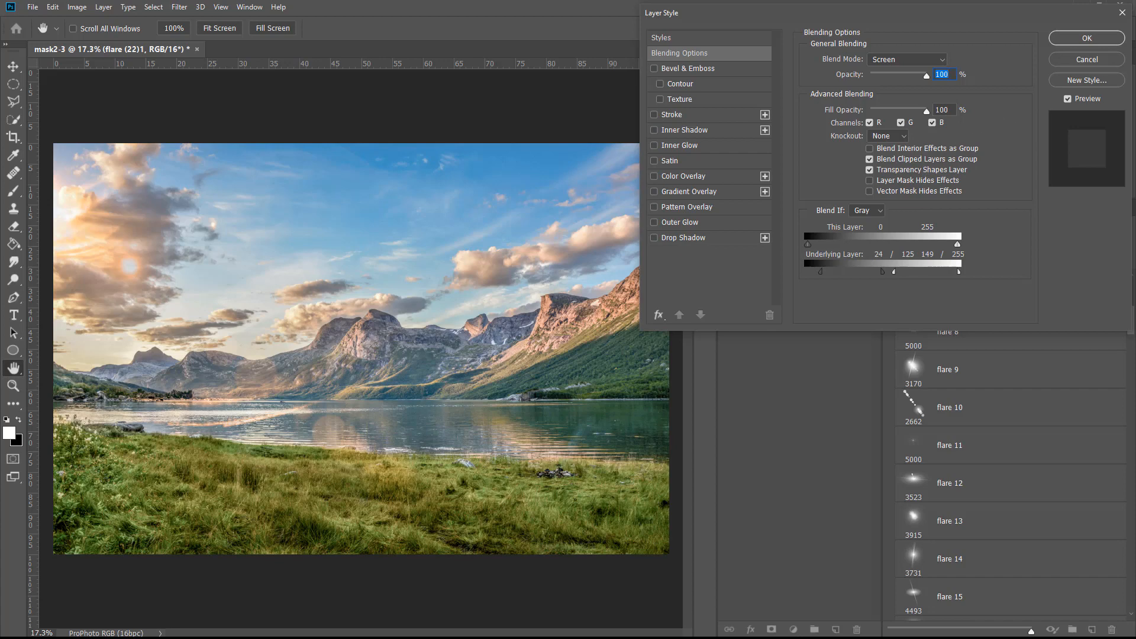
pyautogui.click(1116, 43)
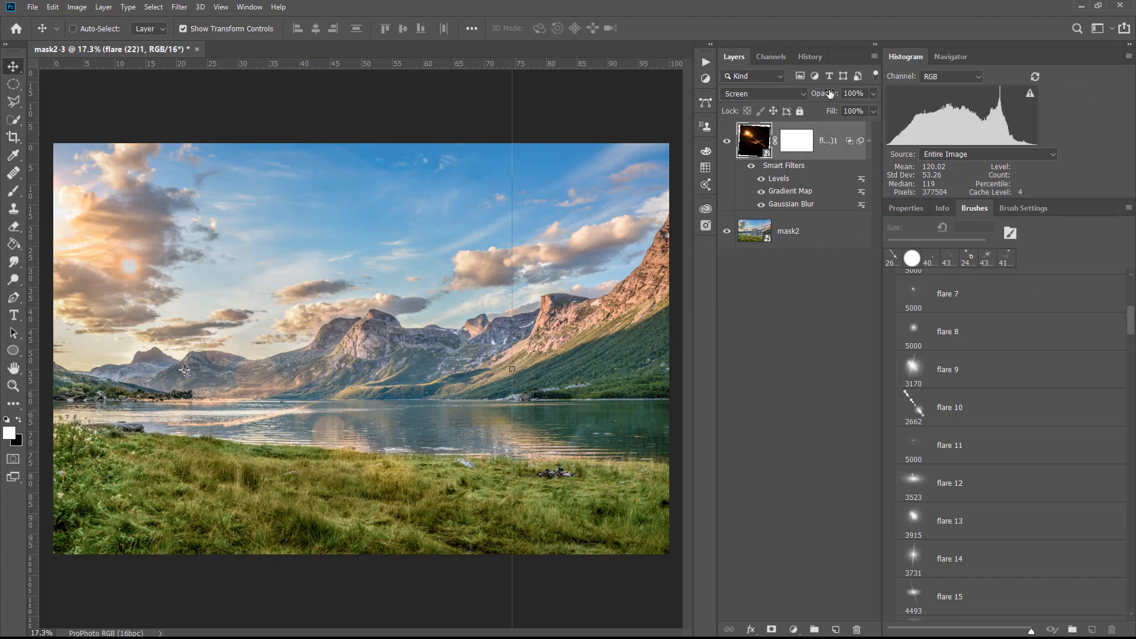
# Lower the flare layer's opacity to 52 percent and toggle its visibility to compare the photo with and without the flare
pyautogui.moveTo(830, 93); pyautogui.dragTo(814, 90)
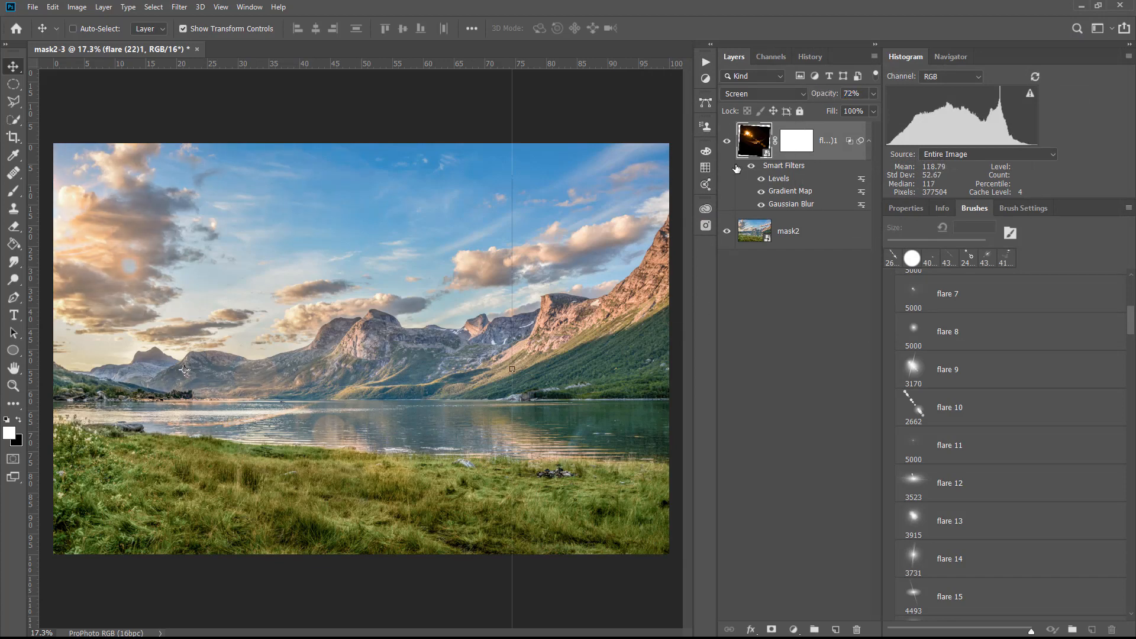
pyautogui.moveTo(833, 94); pyautogui.dragTo(820, 98)
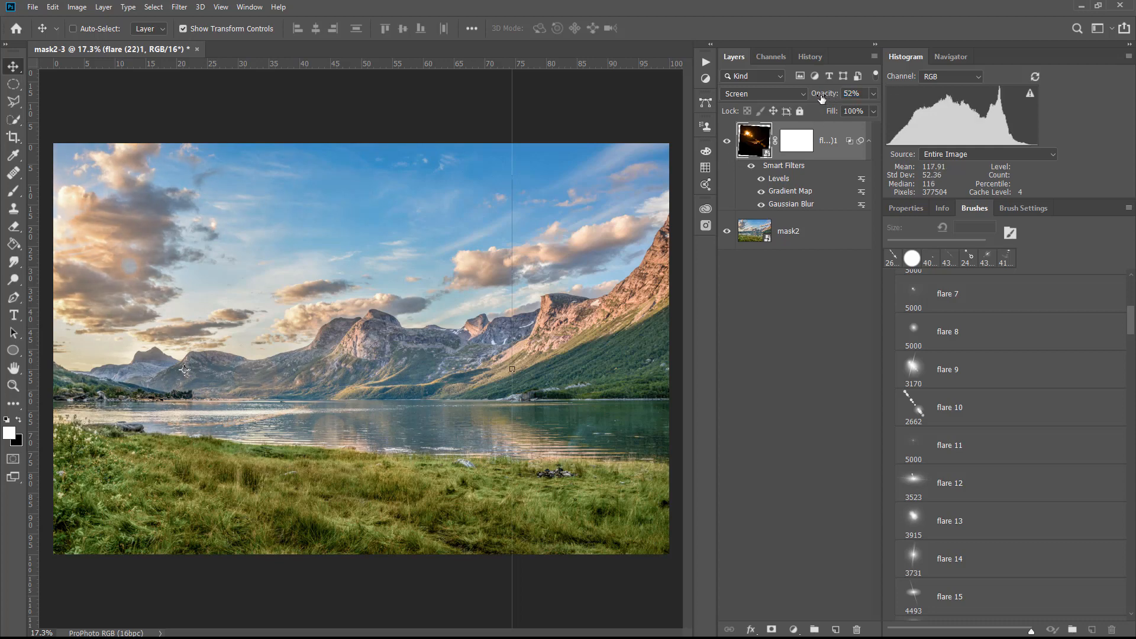
pyautogui.click(728, 148)
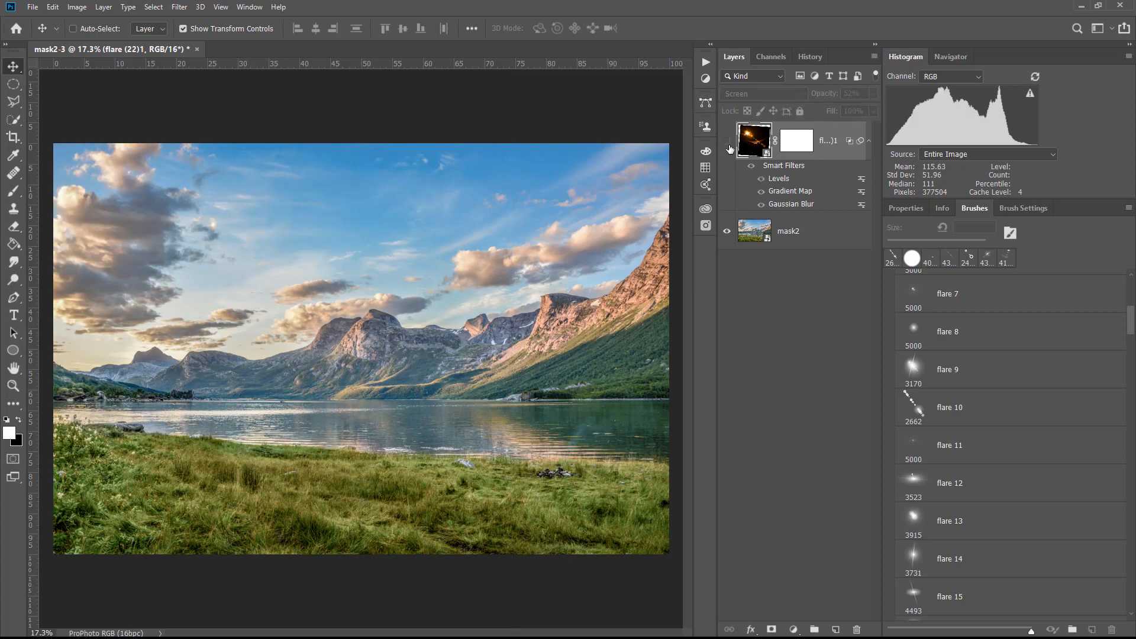
pyautogui.click(727, 142)
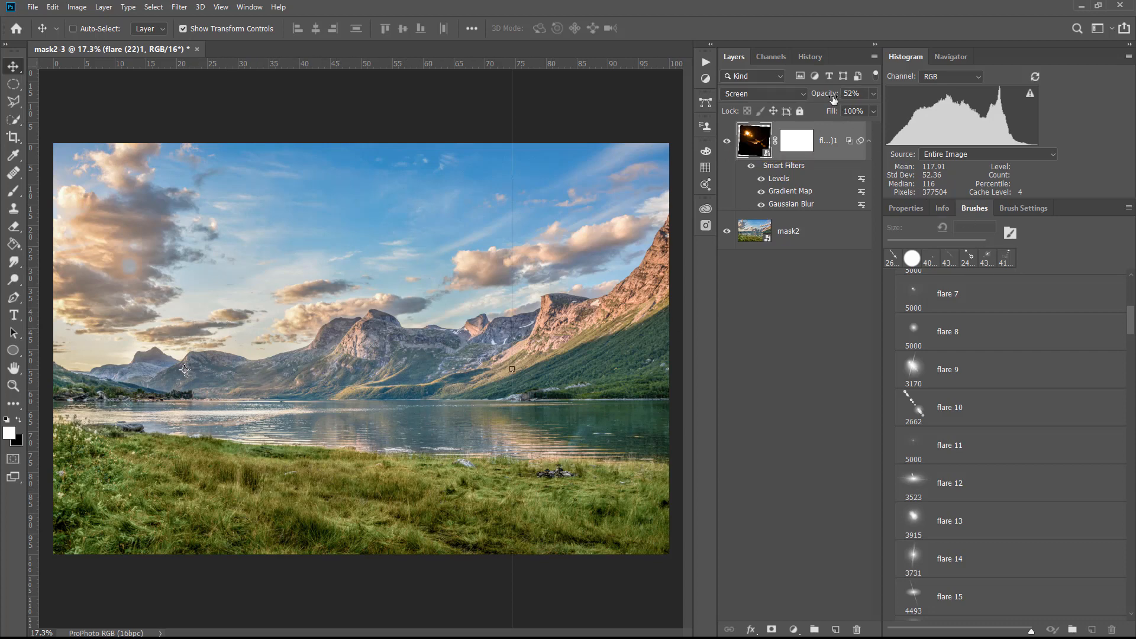
pyautogui.click(727, 143)
pyautogui.click(728, 143)
# Deselect the flare layer and look through the lens flare brush presets down to the last ones and back
pyautogui.click(794, 314)
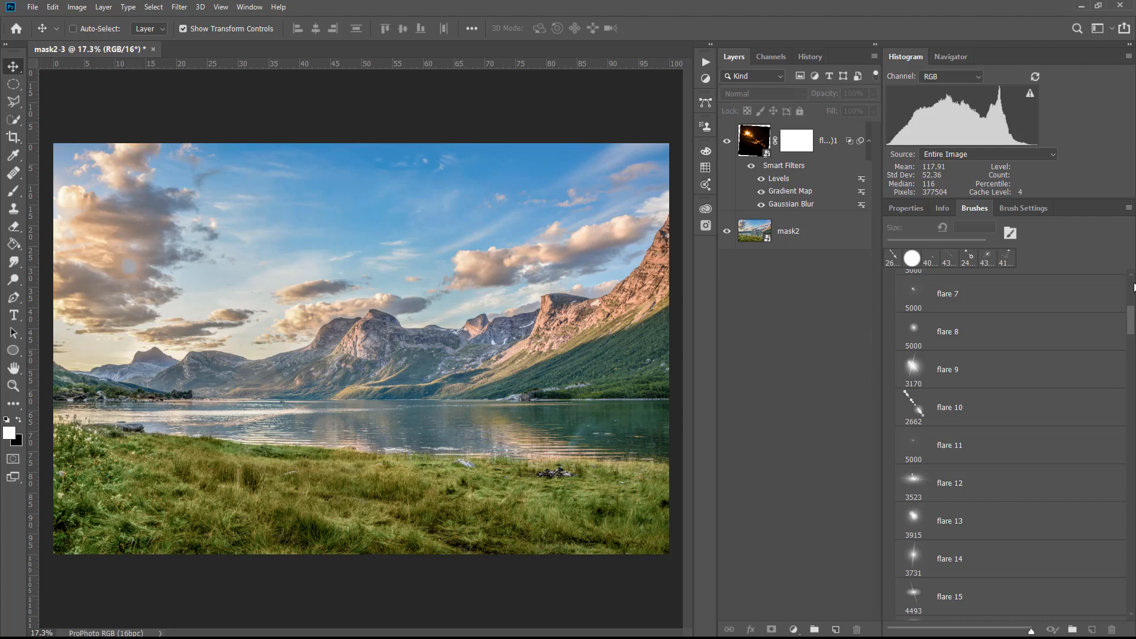
pyautogui.scroll(-20, 1135, 344)
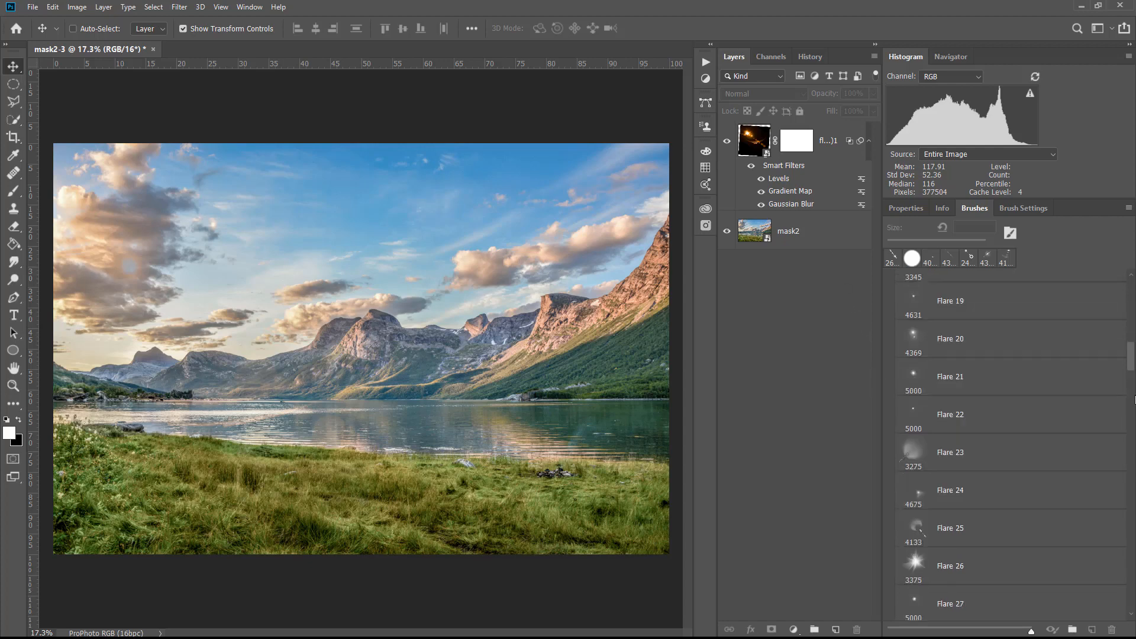
pyautogui.scroll(-9, 1010, 449)
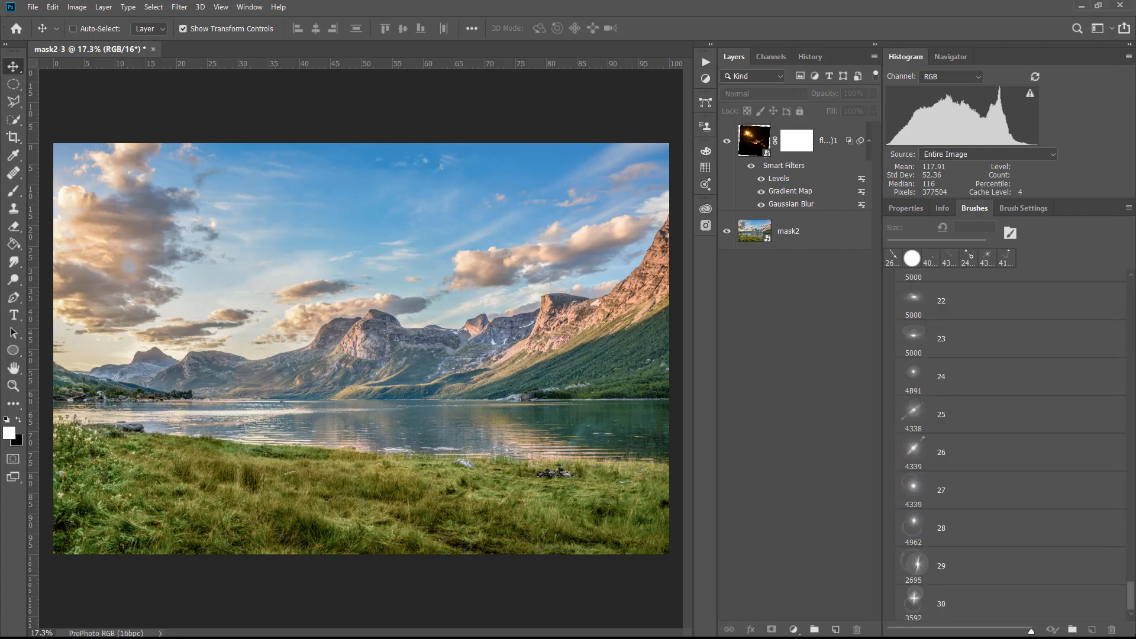
pyautogui.scroll(20, 993, 388)
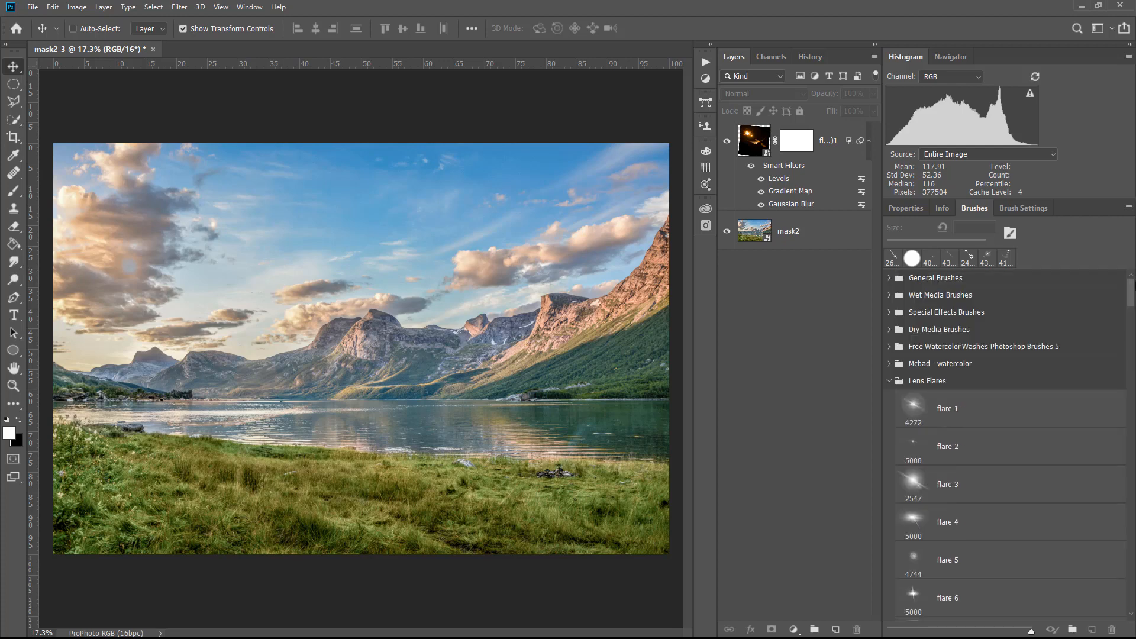